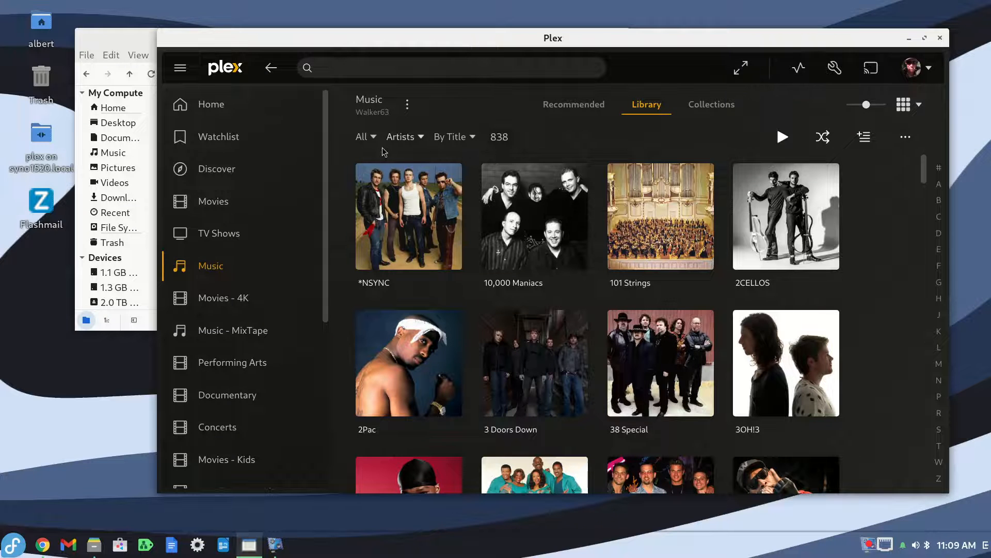
Step: Show the Music library as albums, filter them to the Single format, and browse the filtered albums from start to end
left_click(370, 137)
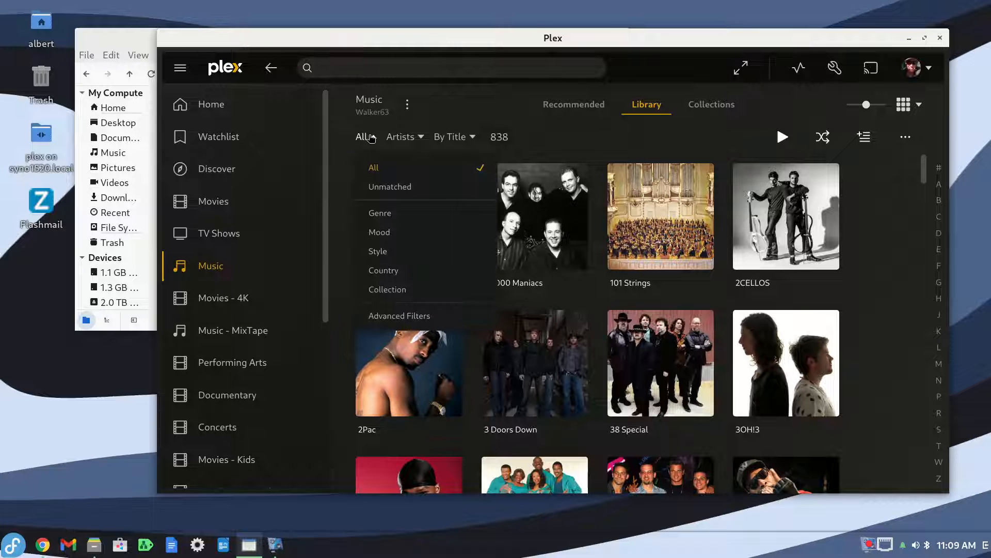
left_click(402, 137)
left_click(413, 187)
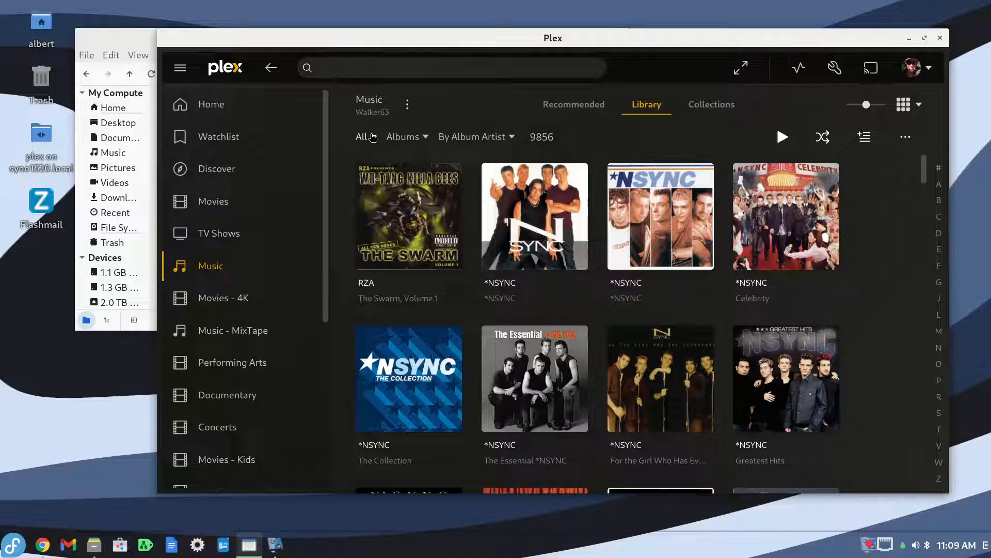
left_click(372, 137)
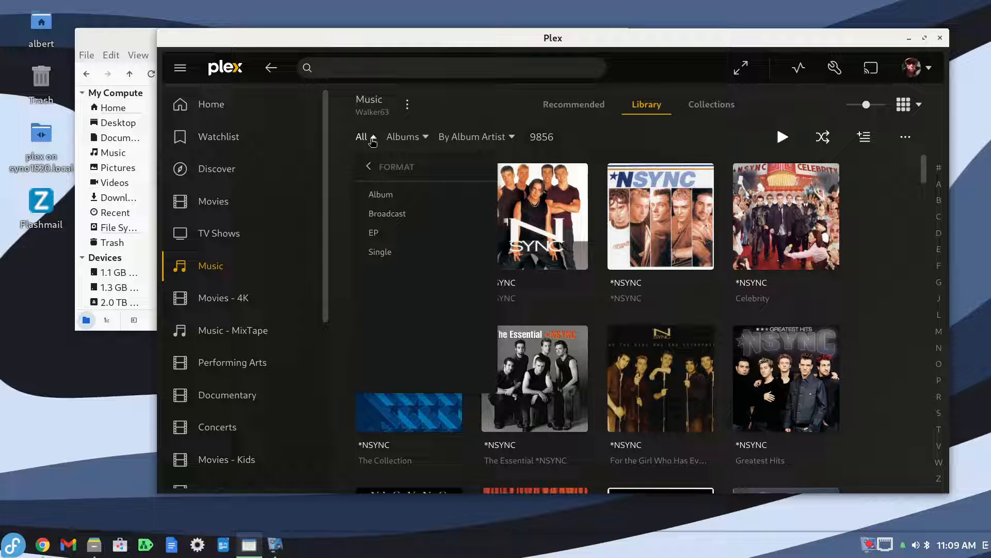
left_click(369, 167)
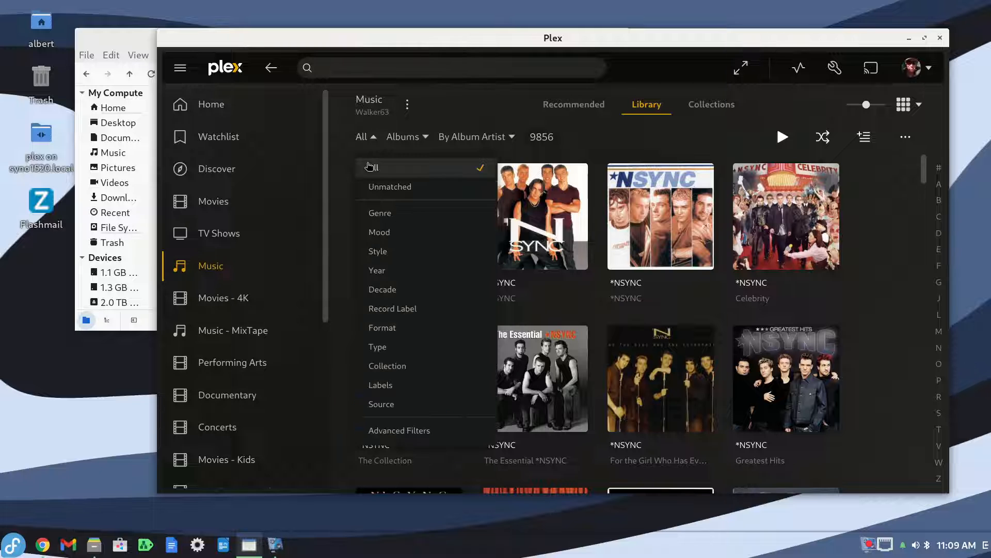
left_click(386, 328)
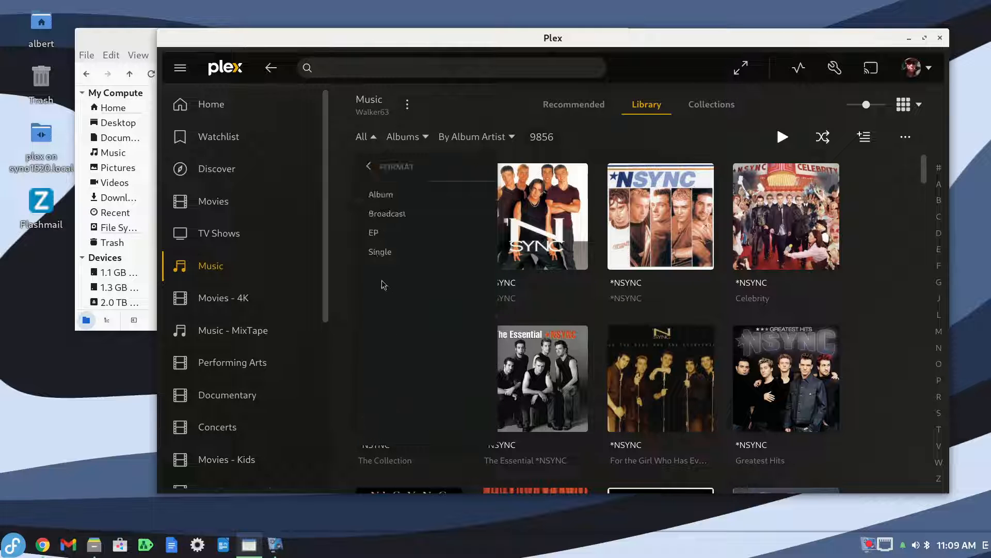
left_click(377, 252)
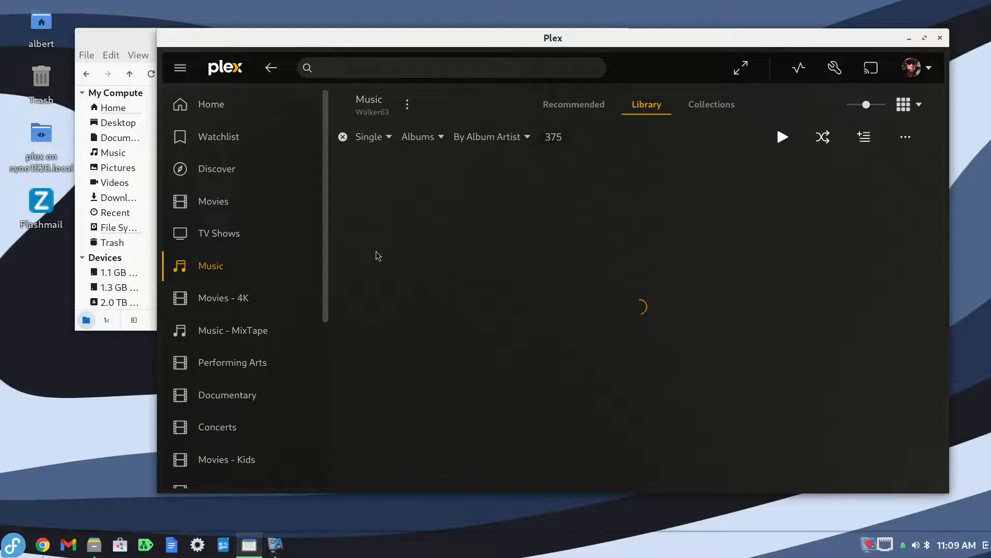
left_click_drag(933, 181, 925, 485)
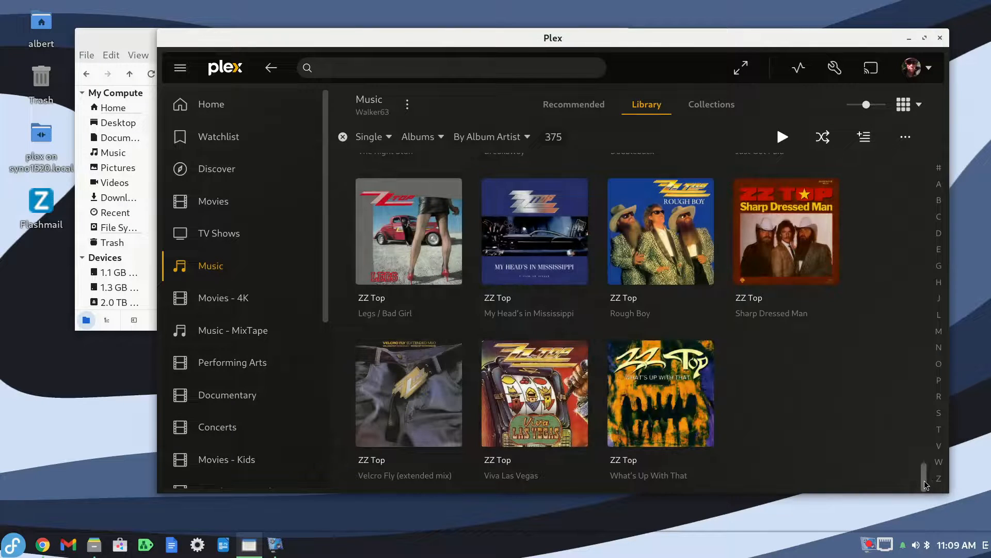
left_click_drag(924, 485, 927, 155)
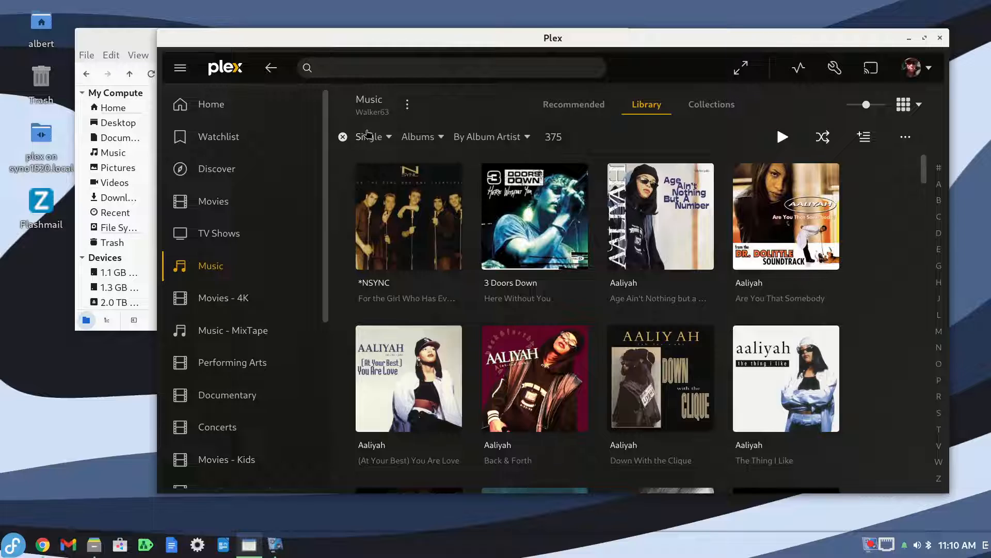
Step: Switch the album format filter to EP and browse the filtered albums
left_click(367, 136)
left_click(380, 252)
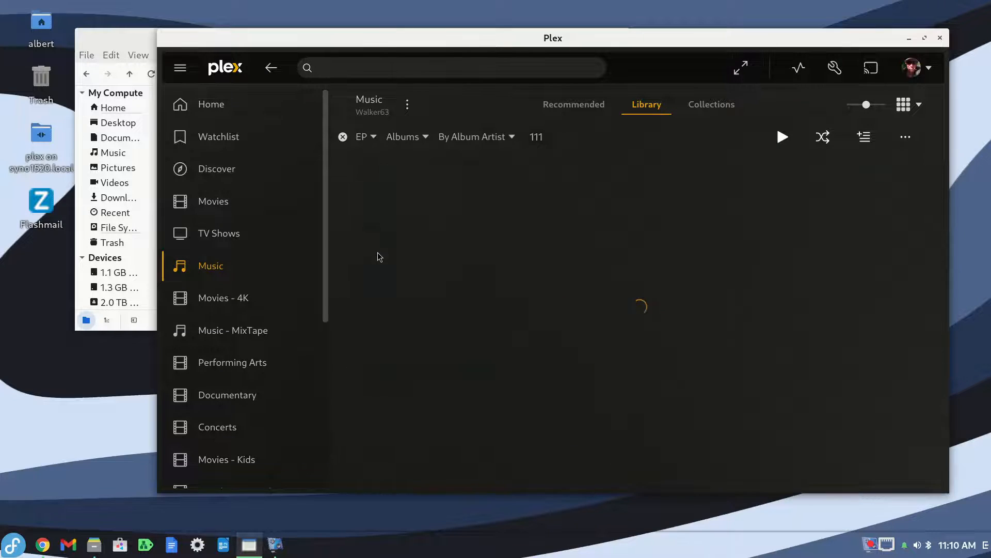
mouse_move(925, 177)
left_mouse_down()
mouse_move(932, 468)
mouse_move(933, 174)
left_mouse_up()
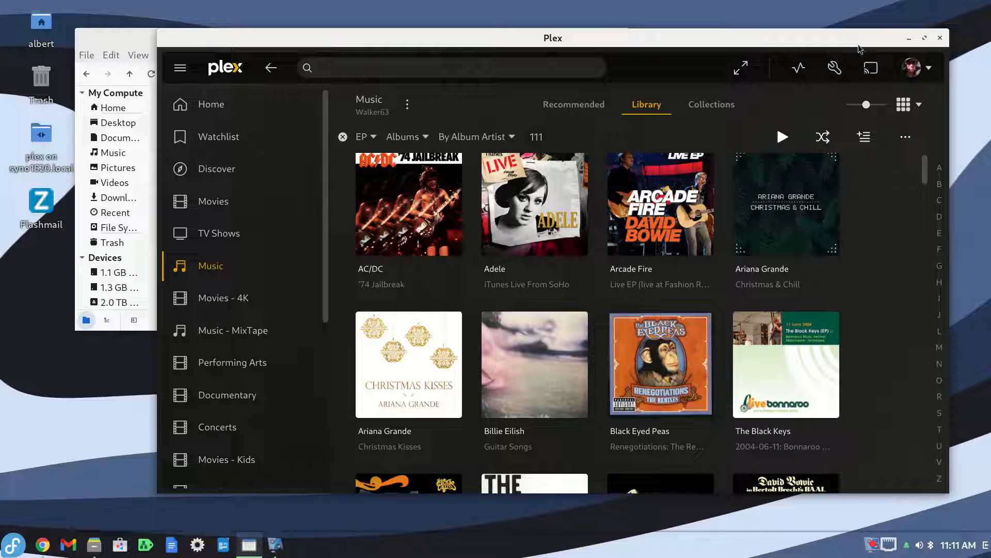
Step: Move Plex out of the way and inspect the Christina Aguilera and Adele folders inside Singles in the file manager
left_click_drag(845, 34, 990, 103)
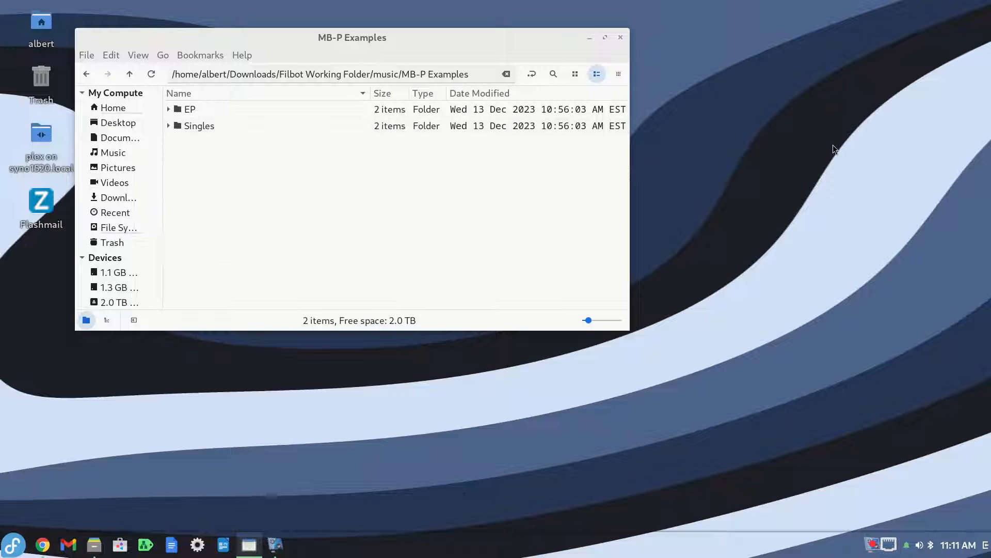
left_click(200, 128)
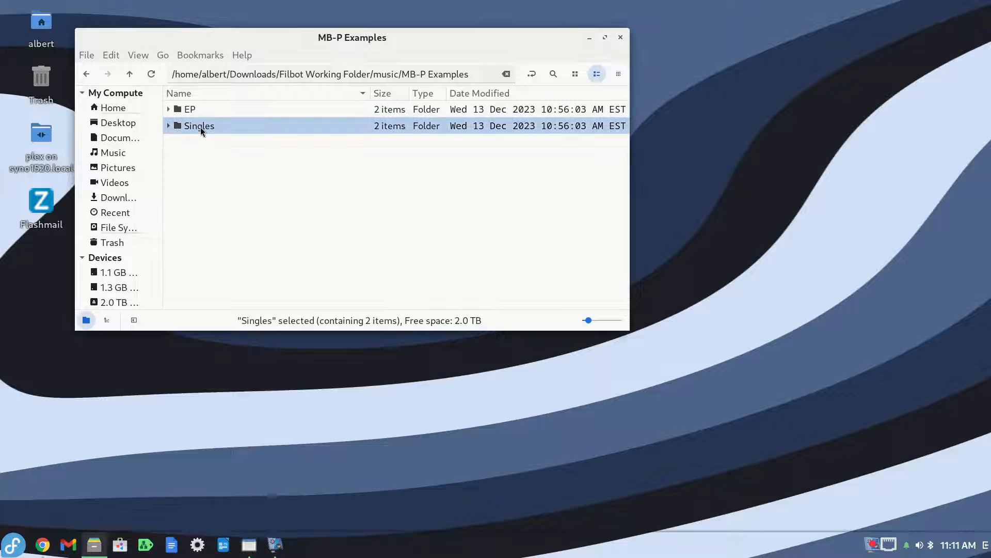
double_click(200, 127)
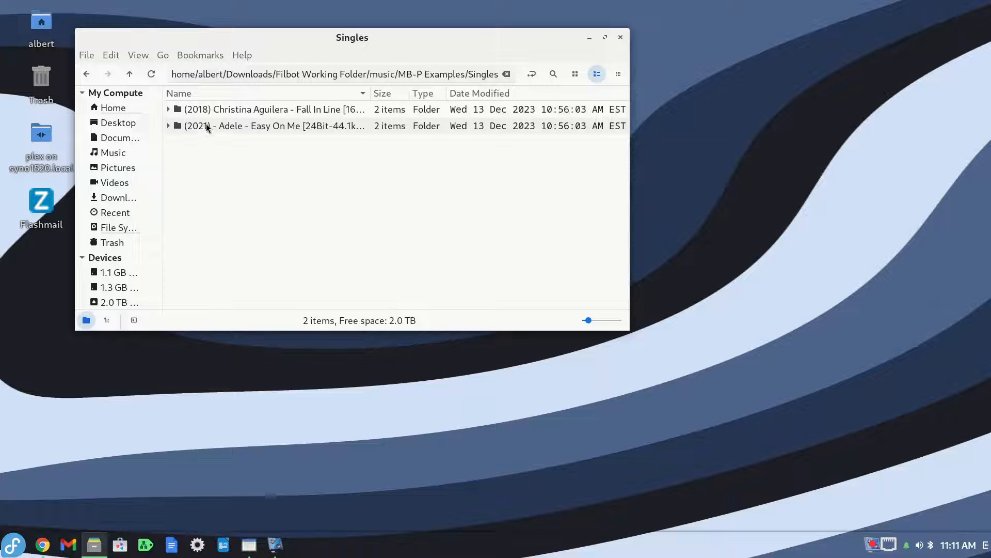
double_click(225, 110)
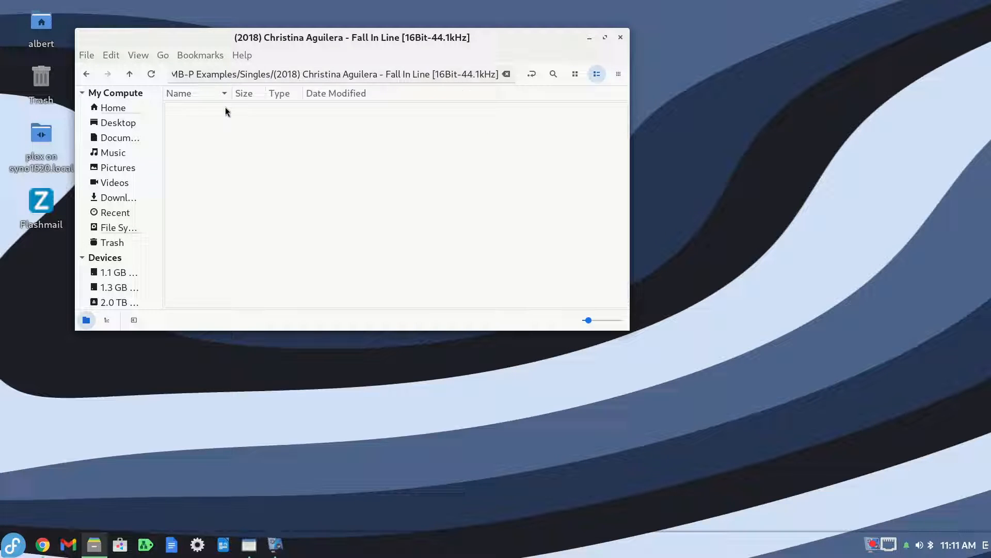
left_click(87, 75)
double_click(204, 126)
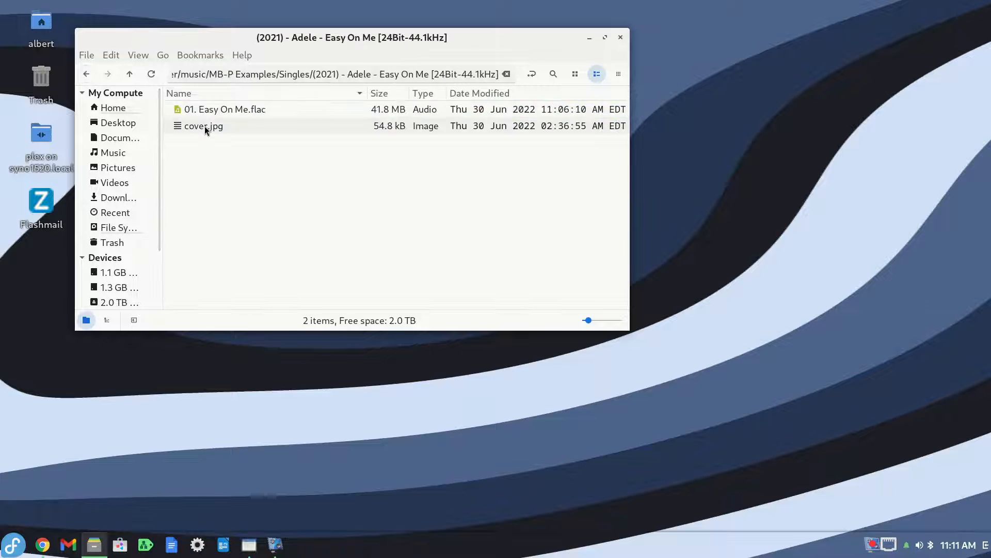
left_click(85, 75)
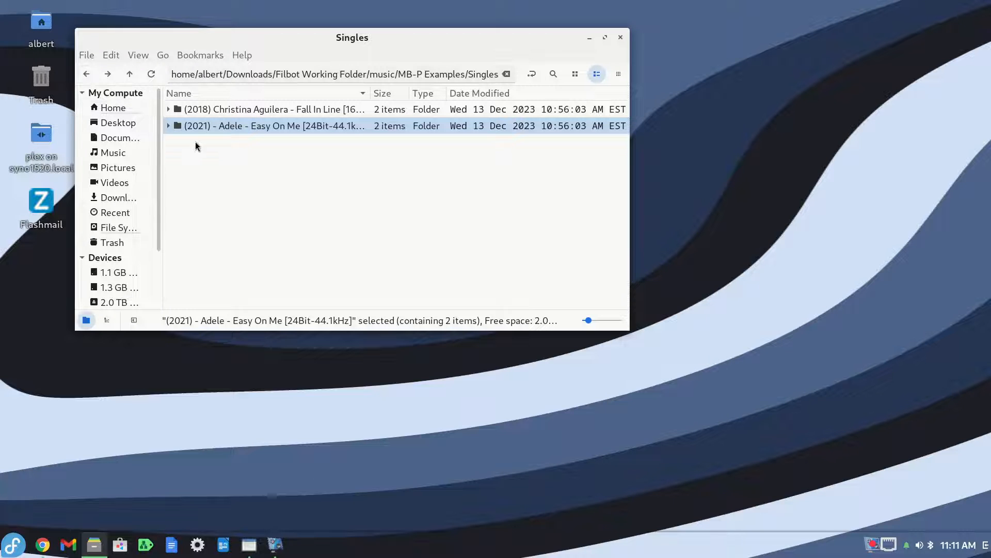
left_click(249, 110)
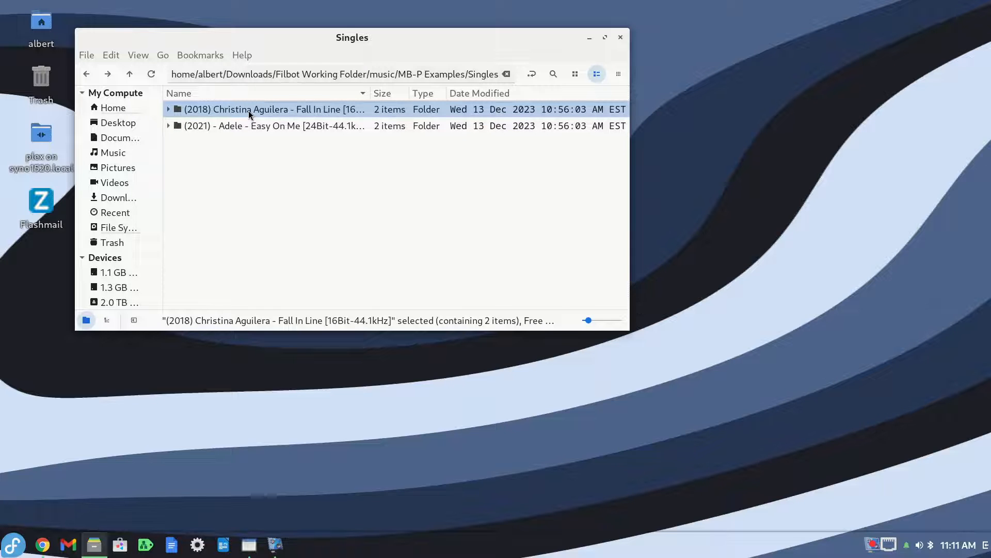
Step: Inspect the contents of the Ariana Grande and Cher folders inside the EP folder
left_click(86, 74)
double_click(191, 111)
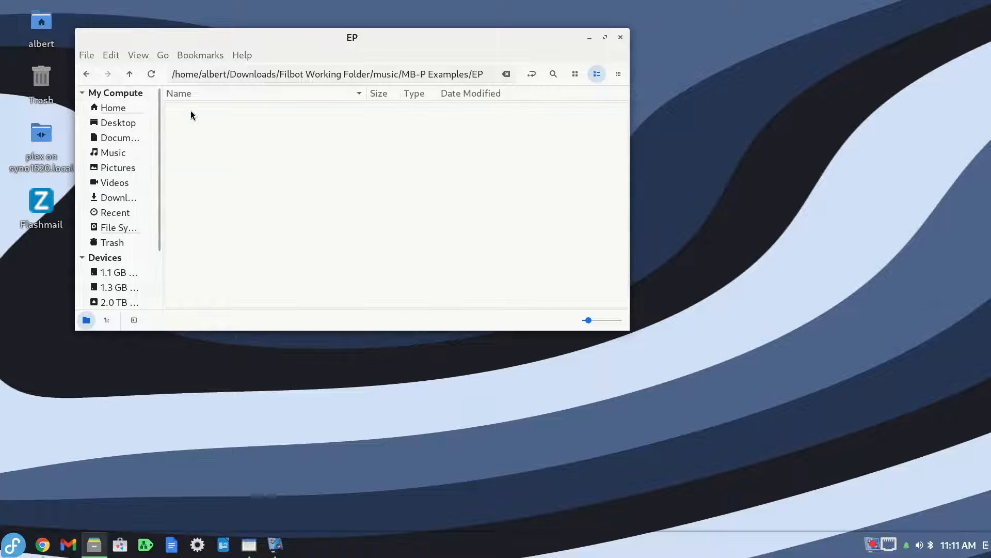
double_click(192, 110)
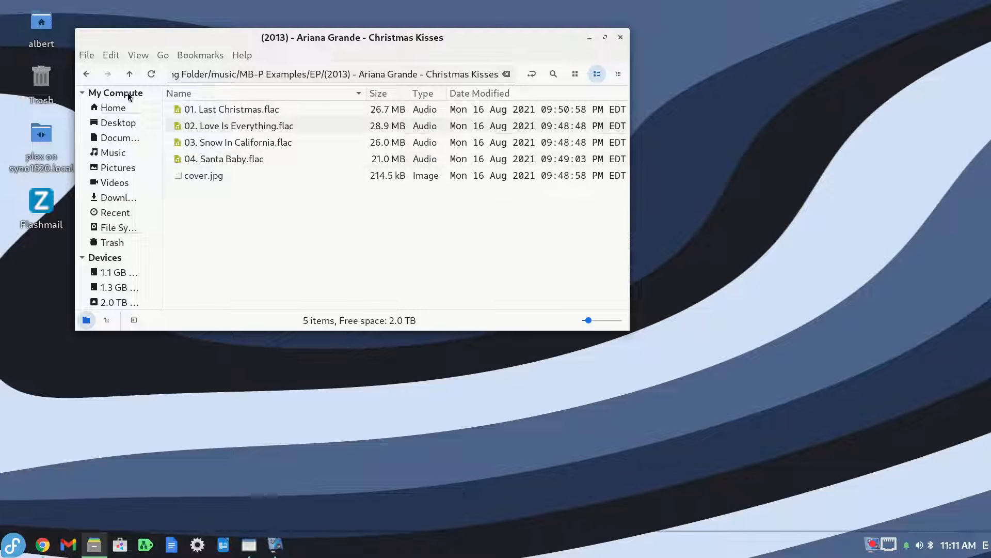
left_click(80, 74)
double_click(214, 126)
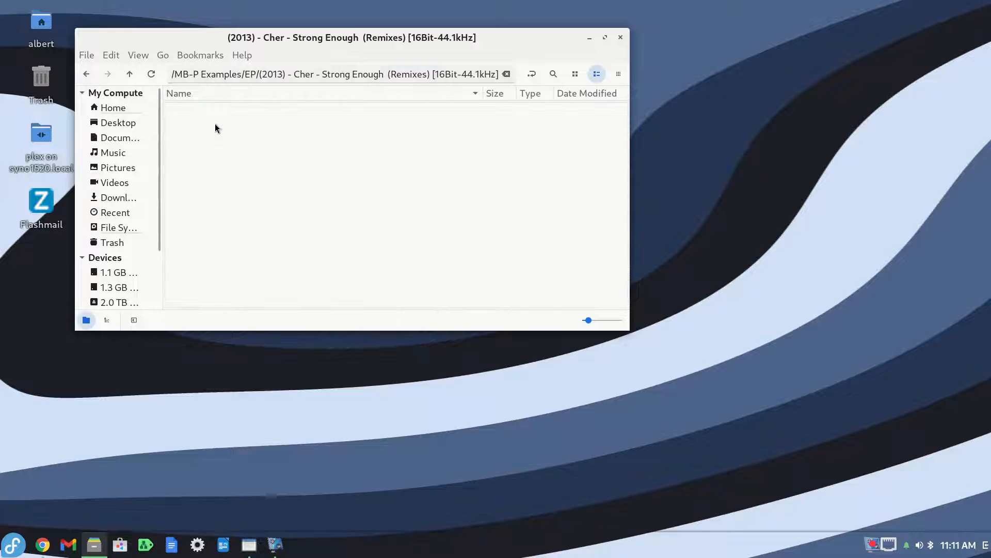
left_click(86, 74)
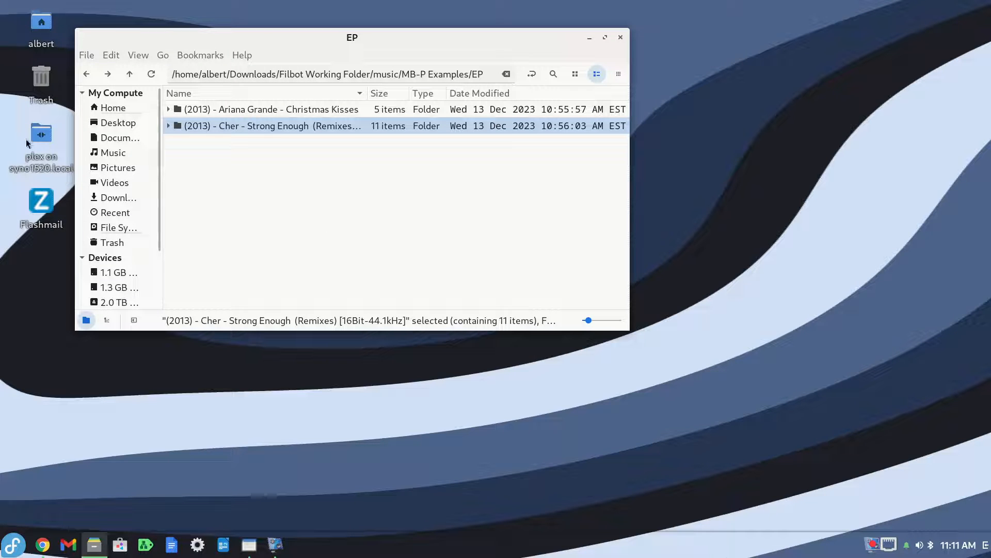
Step: Find and launch MusicBrainz Picard
left_click(15, 551)
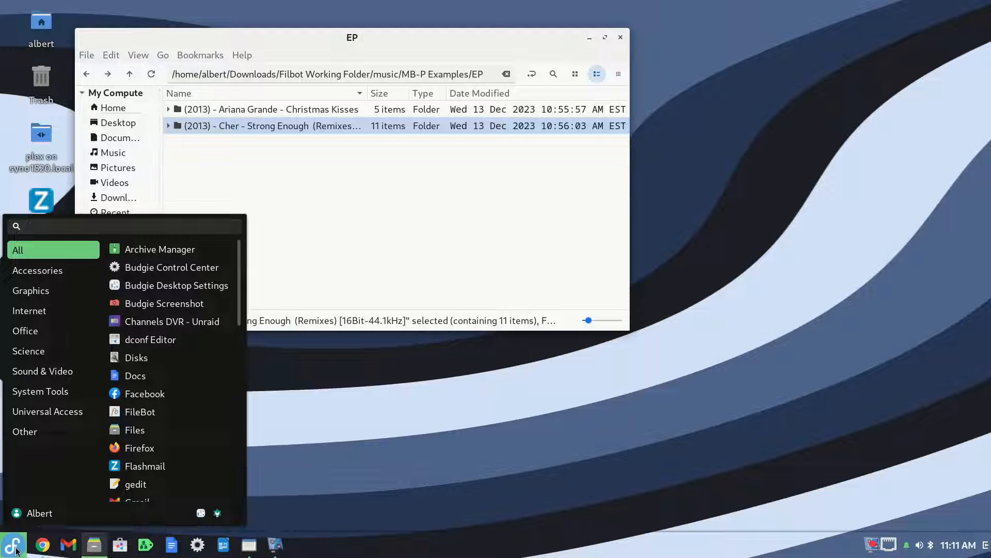
type("mus")
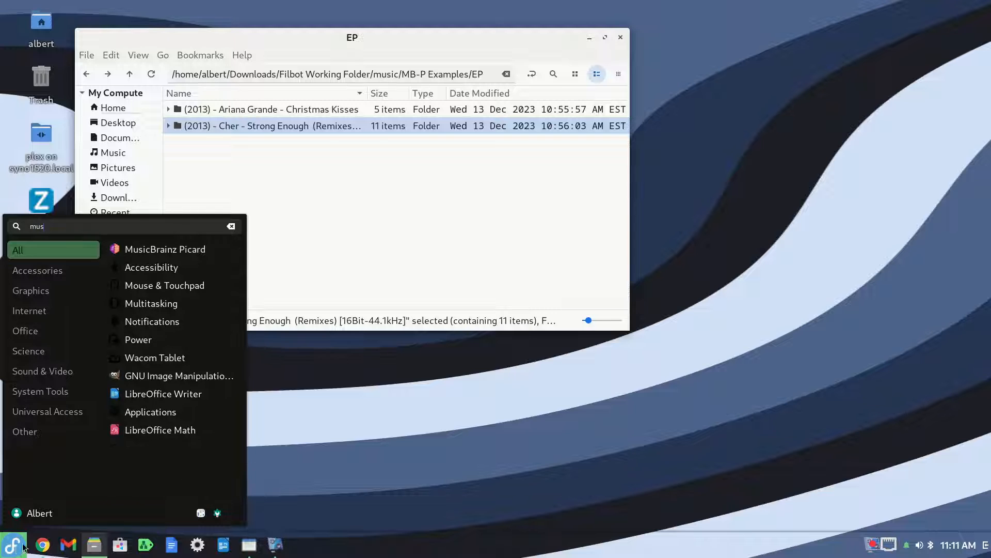
left_click(194, 249)
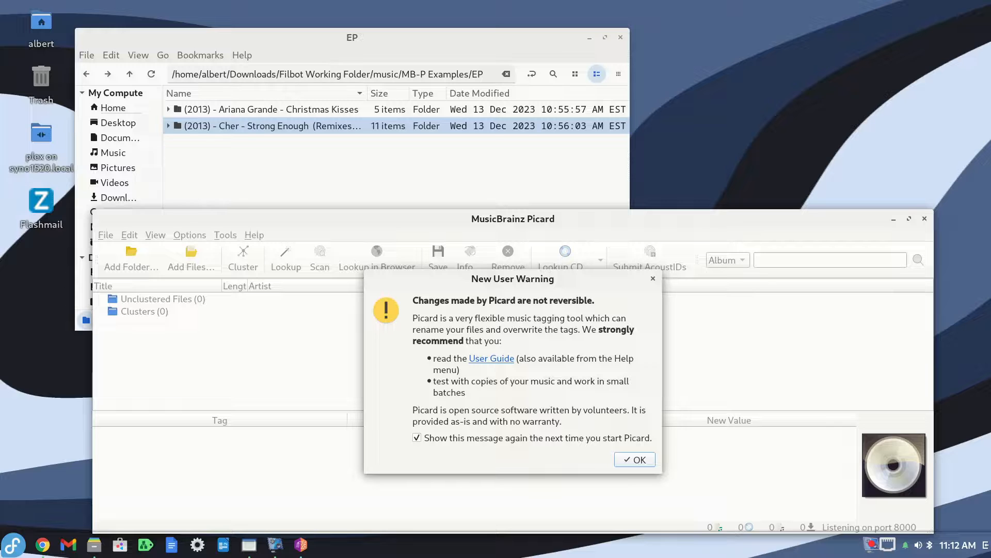
left_click_drag(990, 51, 769, 61)
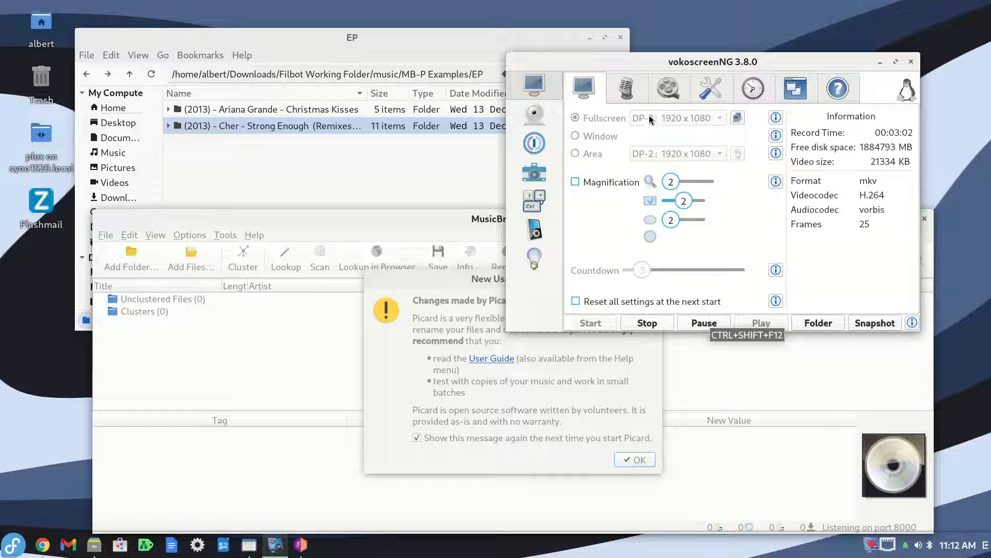
left_click_drag(699, 62, 990, 39)
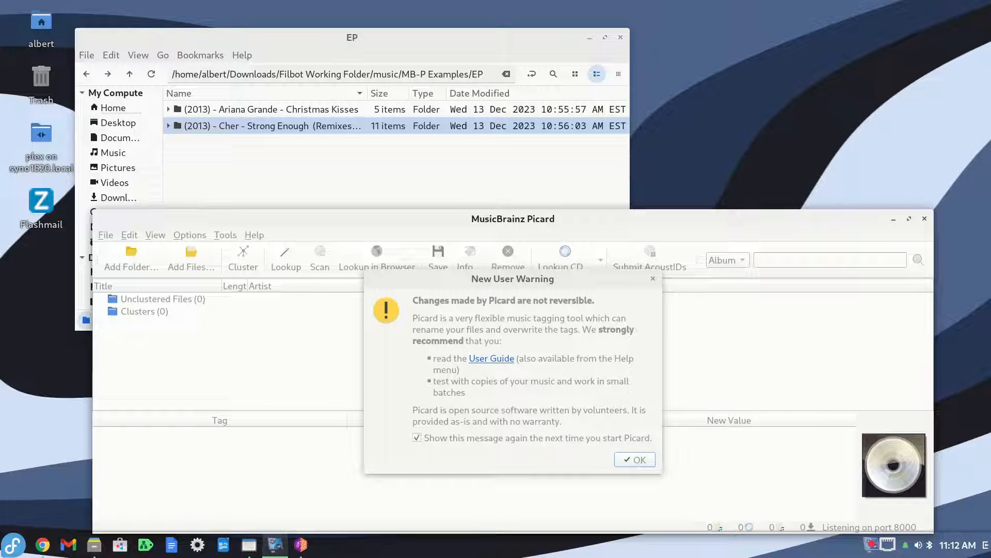
Step: Dismiss Picard's new user warning and load the MB-P Examples folder from the music folder into Picard
left_click(633, 458)
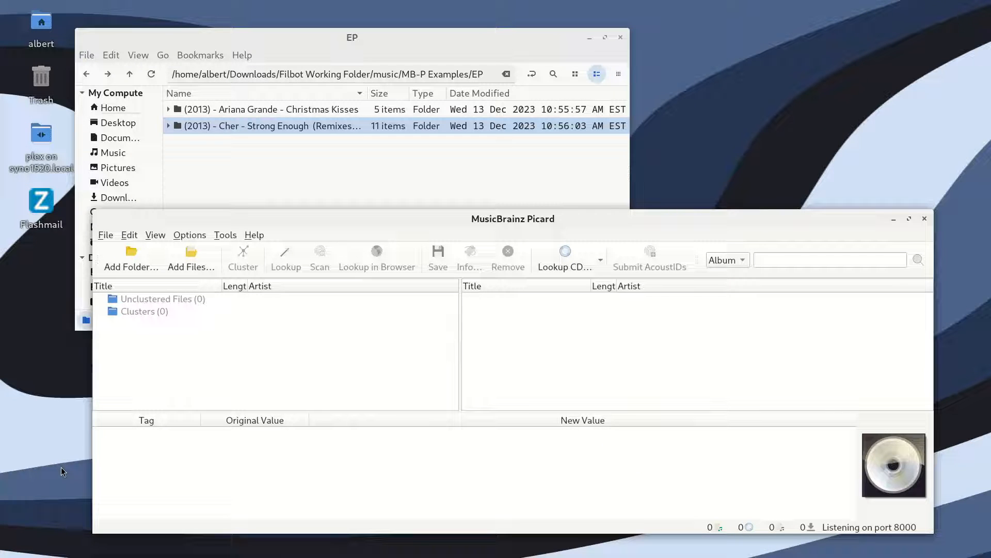
left_click_drag(730, 216, 720, 182)
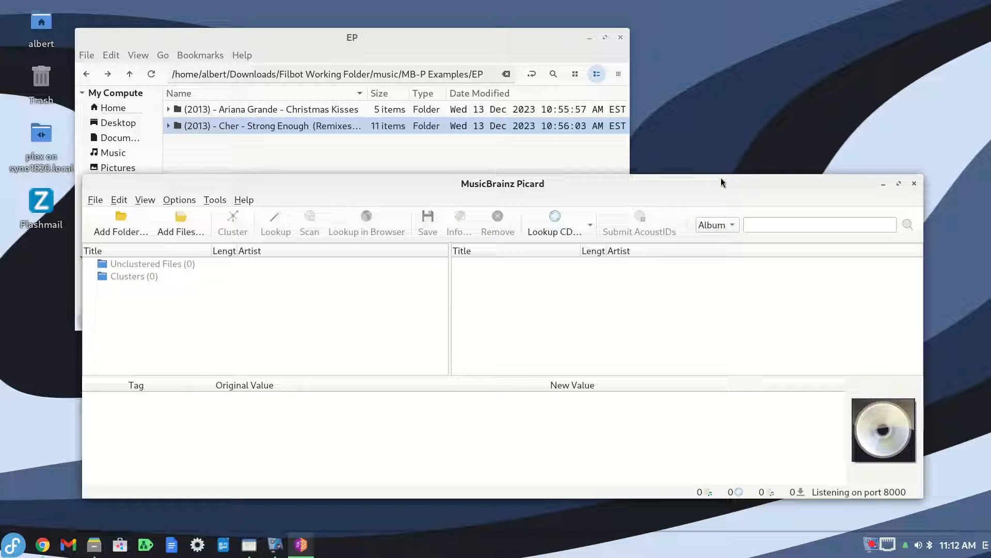
left_click(272, 41)
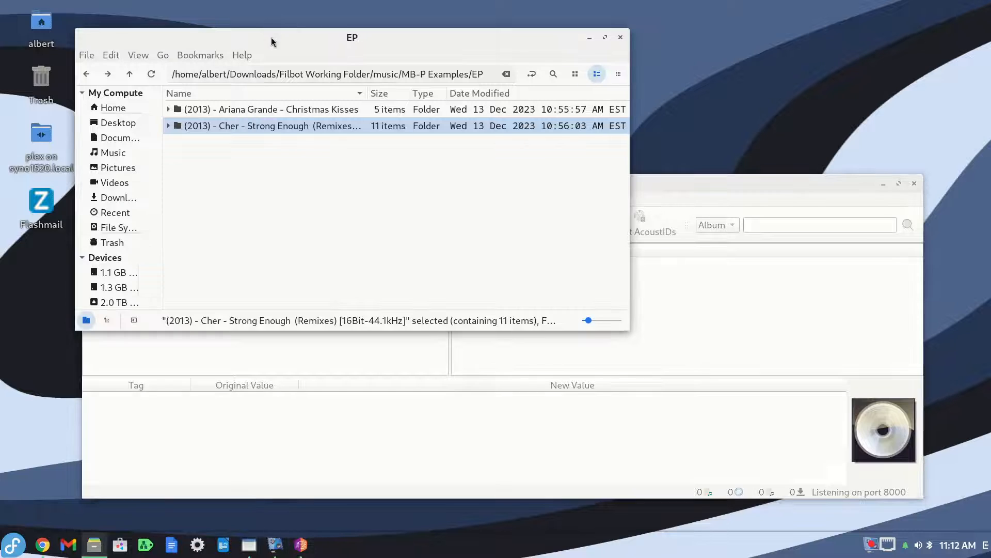
left_click(86, 74)
left_click(86, 74)
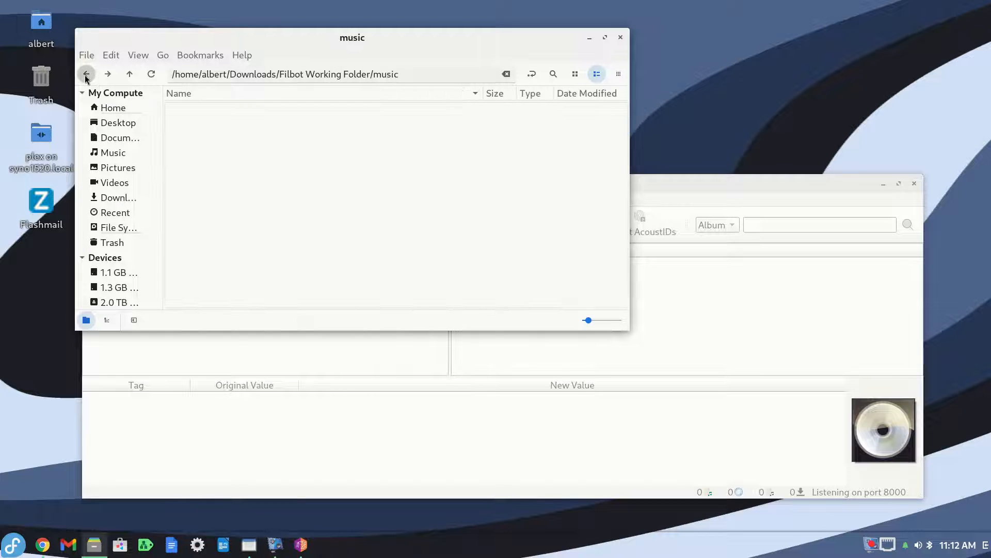
left_click_drag(232, 109, 185, 355)
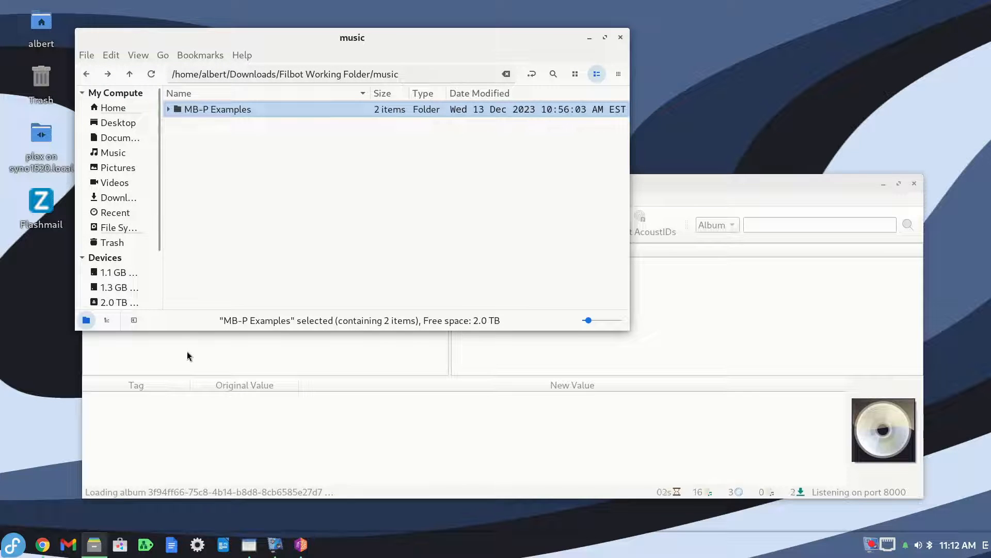
Step: Bring Picard forward and examine the tags and cover art of the matched albums by Adele, Cher and Christina Aguilera
left_click(713, 184)
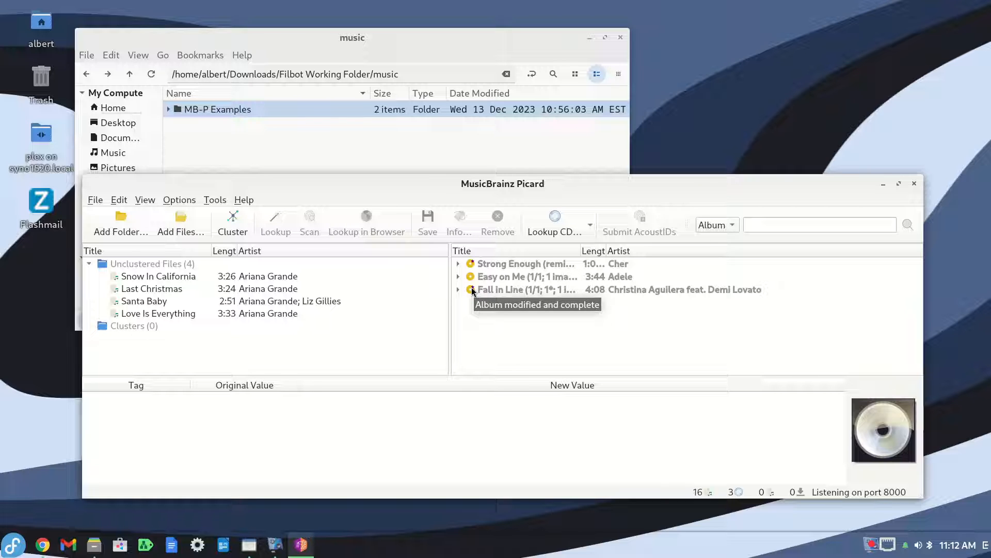
left_click(494, 272)
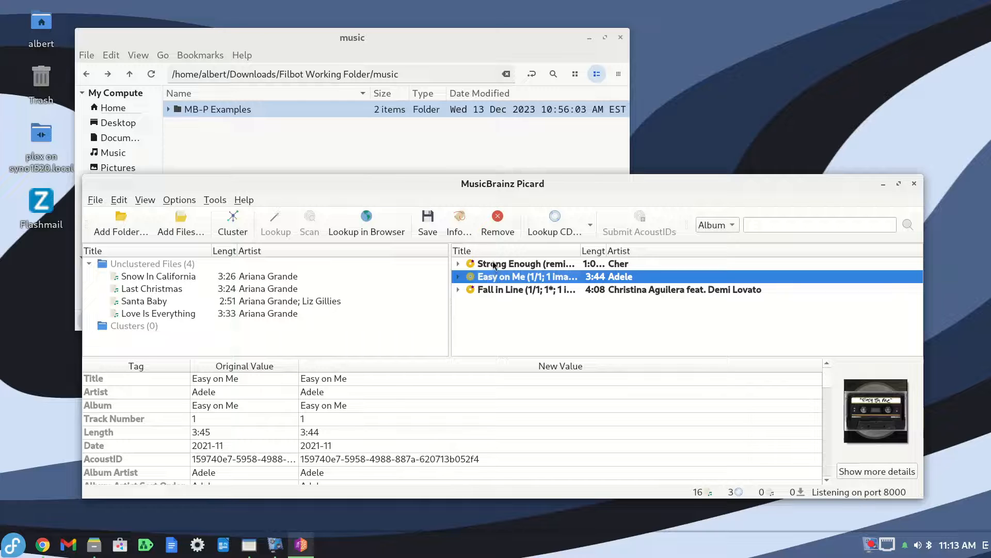
left_click(494, 265)
left_click(488, 290)
left_click(491, 264)
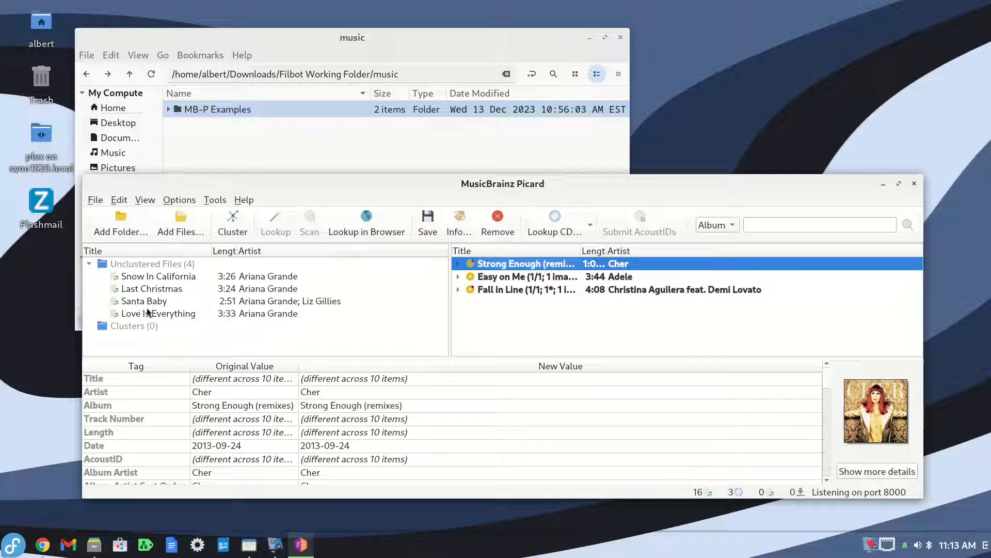
left_click_drag(272, 180, 288, 154)
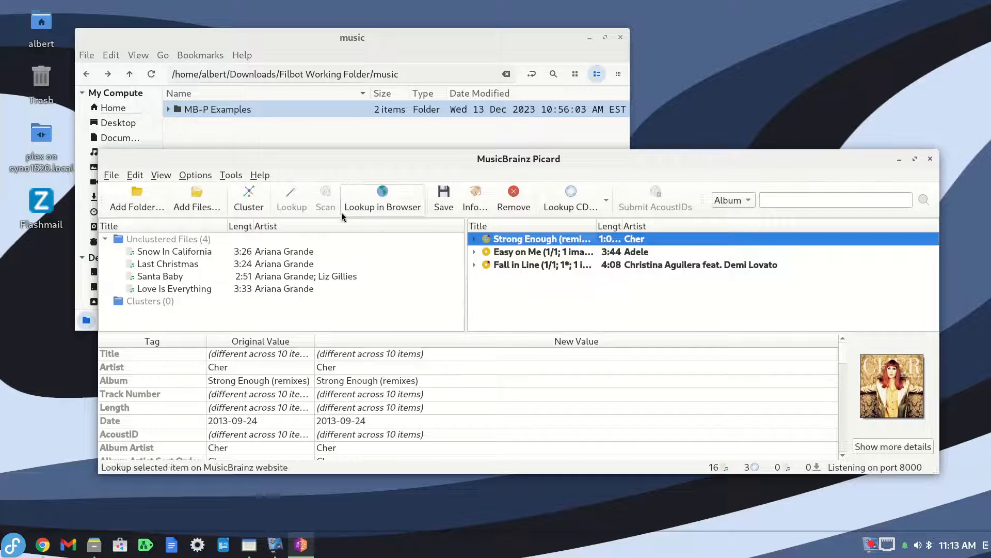
Step: Cluster the unclustered Ariana Grande files and expand the Christmas Kisses cluster
left_click(250, 197)
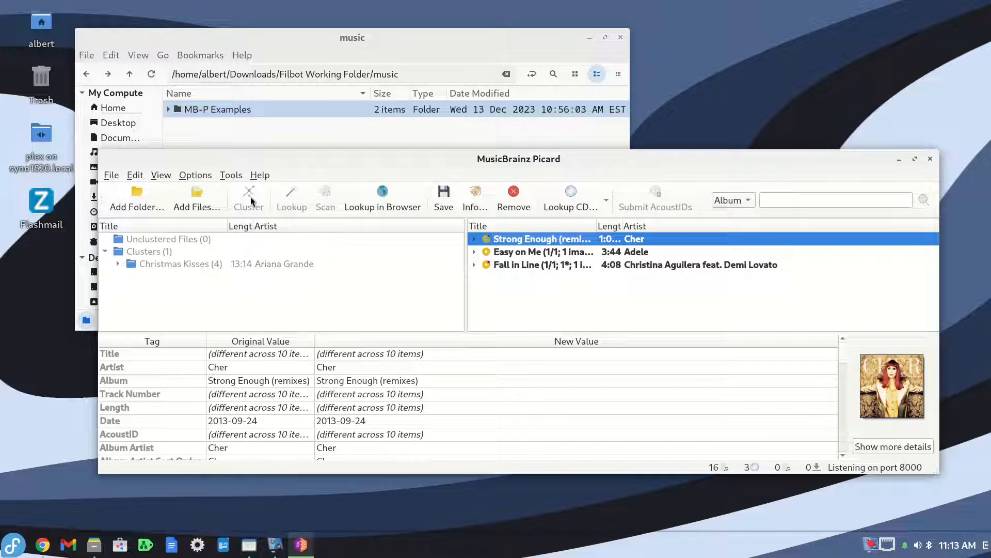
left_click(169, 265)
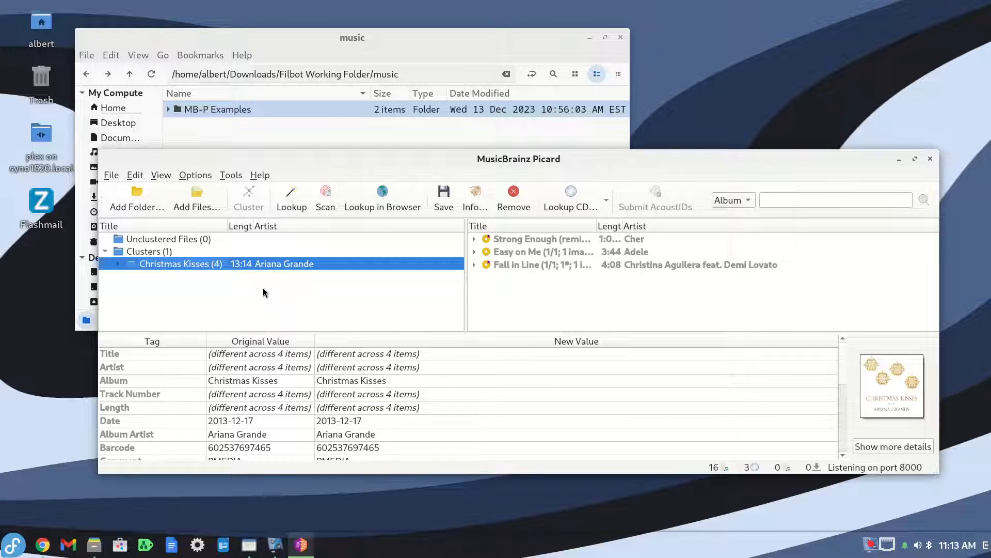
left_click(120, 264)
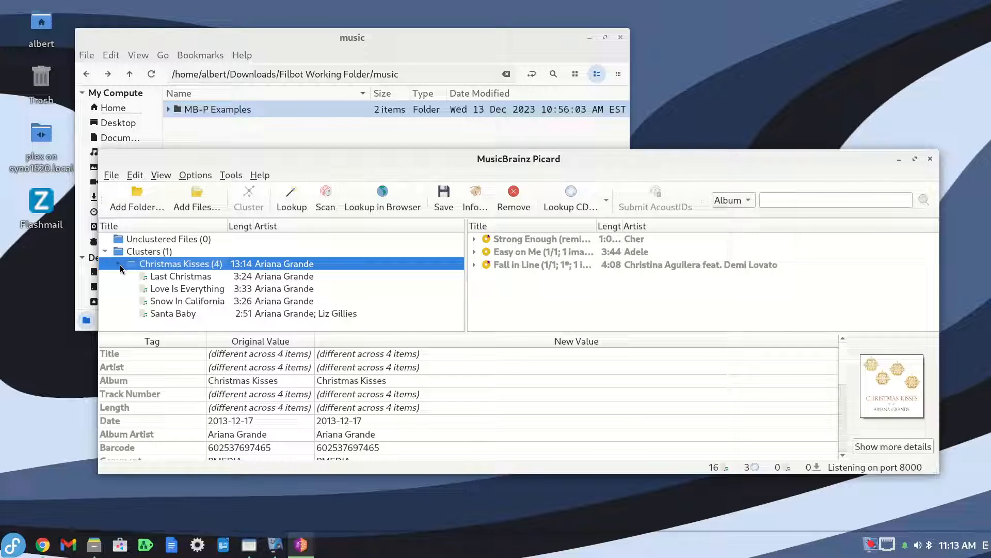
Step: Go through the individual tracks in the Christmas Kisses cluster and inspect the tags of Santa Baby
left_click(168, 279)
left_click(168, 290)
left_click(168, 300)
left_click(169, 312)
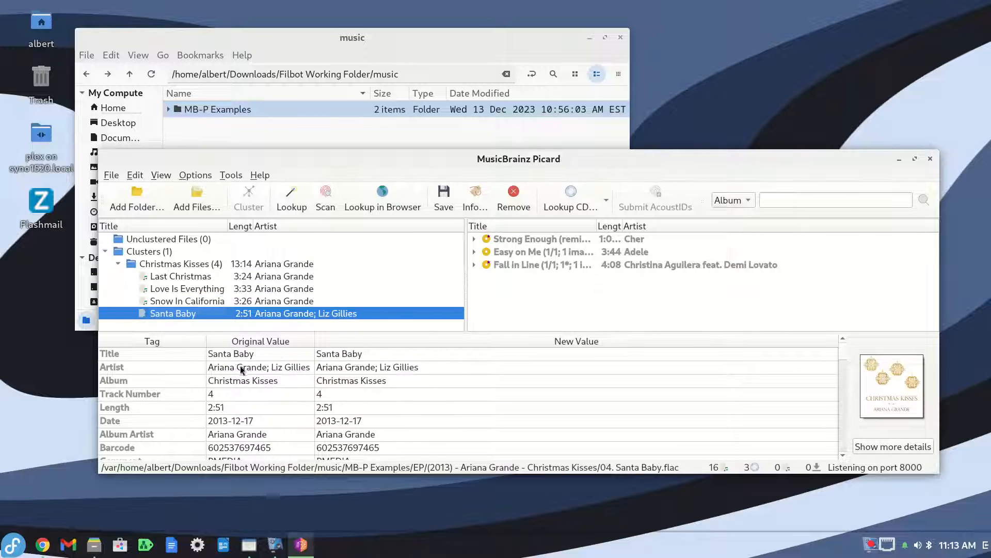
scroll(235, 395, "down", 4)
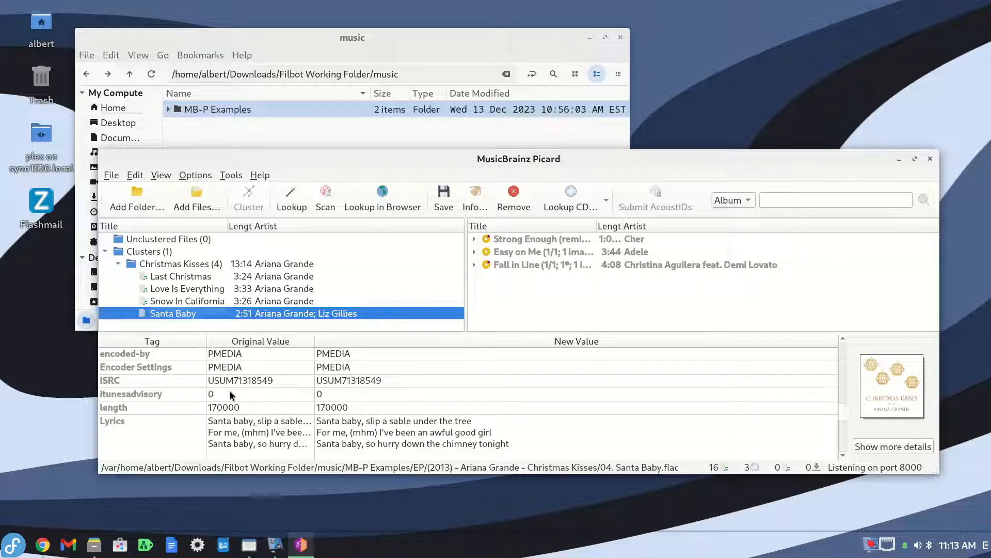
scroll(231, 392, "up", 2)
Step: Examine the full tag list of the Christmas Kisses cluster and of its track Last Christmas for release type information
left_click(199, 266)
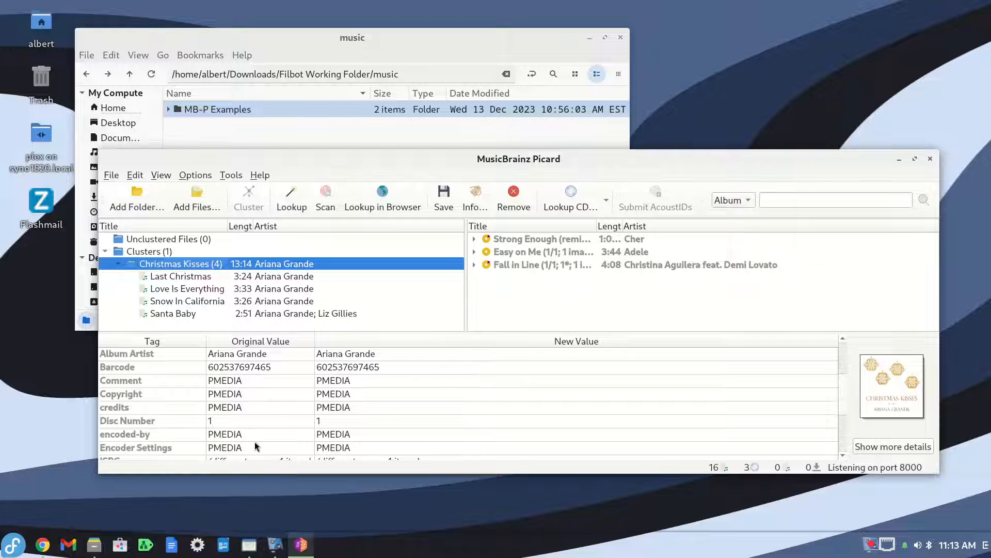
scroll(253, 439, "down", 2)
scroll(240, 423, "down", 1)
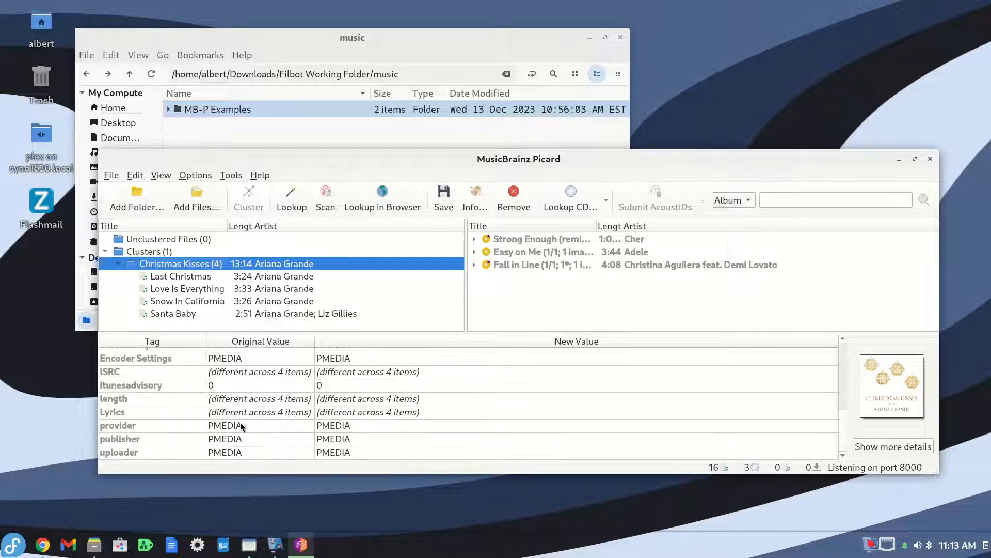
scroll(241, 422, "up", 3)
scroll(241, 422, "up", 1)
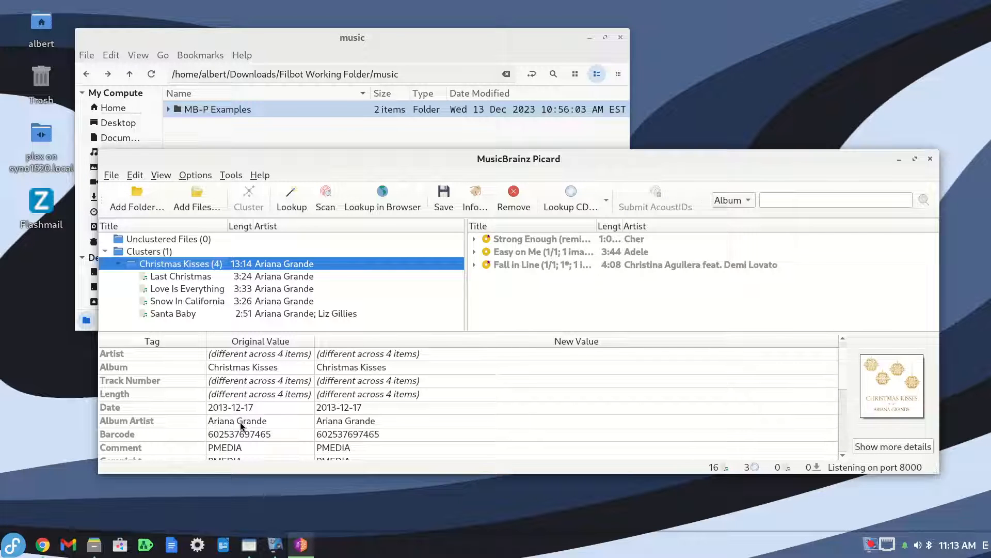
scroll(241, 422, "up", 1)
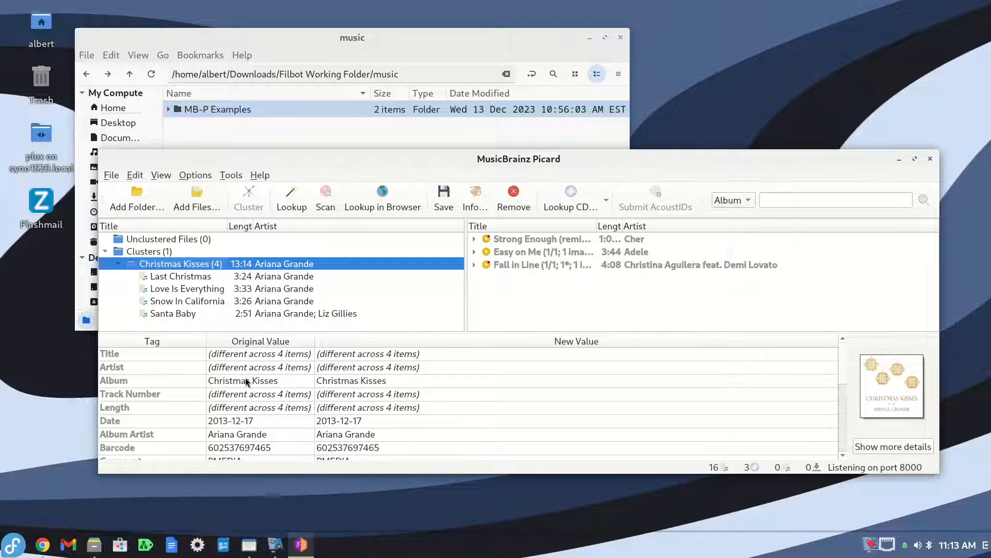
left_click(199, 277)
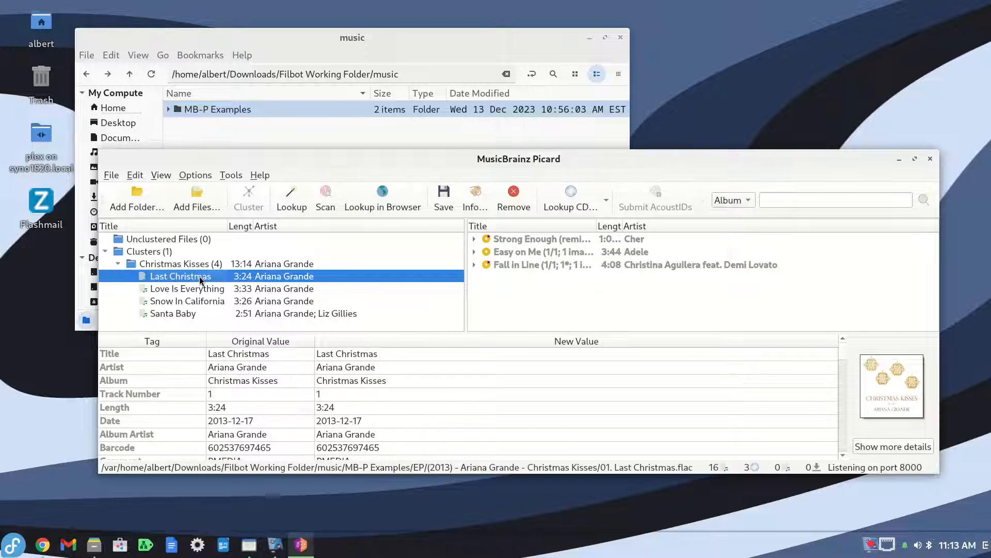
scroll(239, 395, "down", 3)
scroll(238, 394, "up", 3)
Step: Maximize the Picard window and locate the Release Type tag of Cher's Strong Enough (remixes) album
left_click(526, 238)
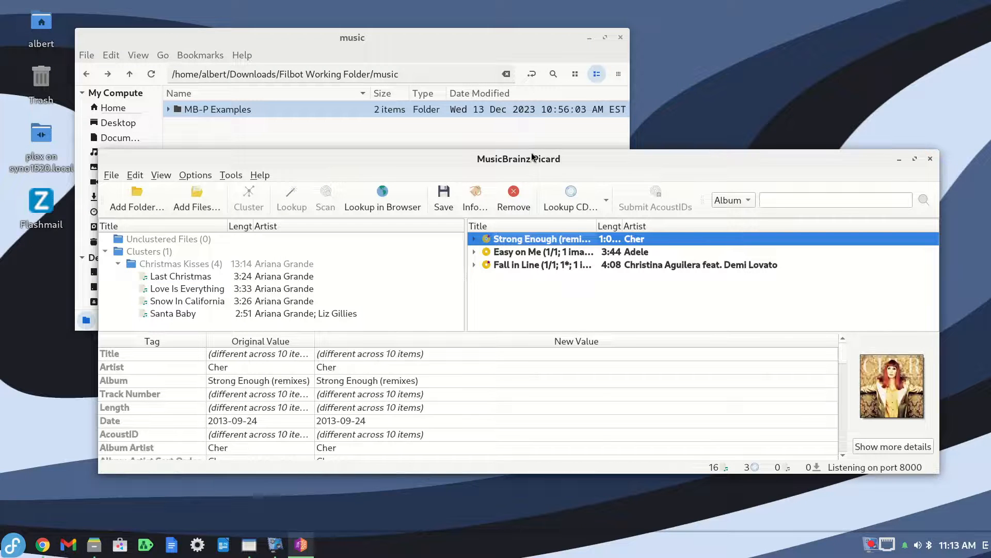
double_click(531, 155)
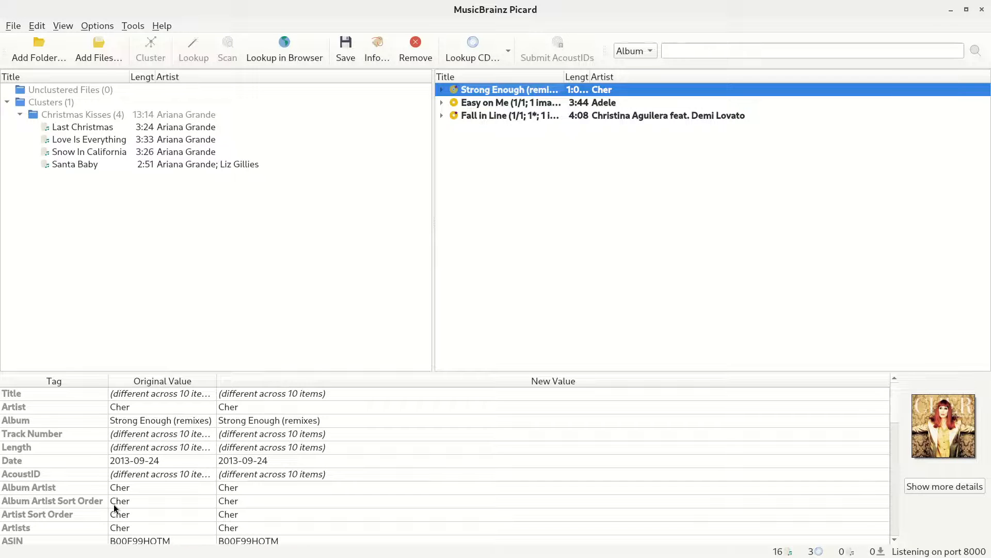
scroll(111, 502, "down", 5)
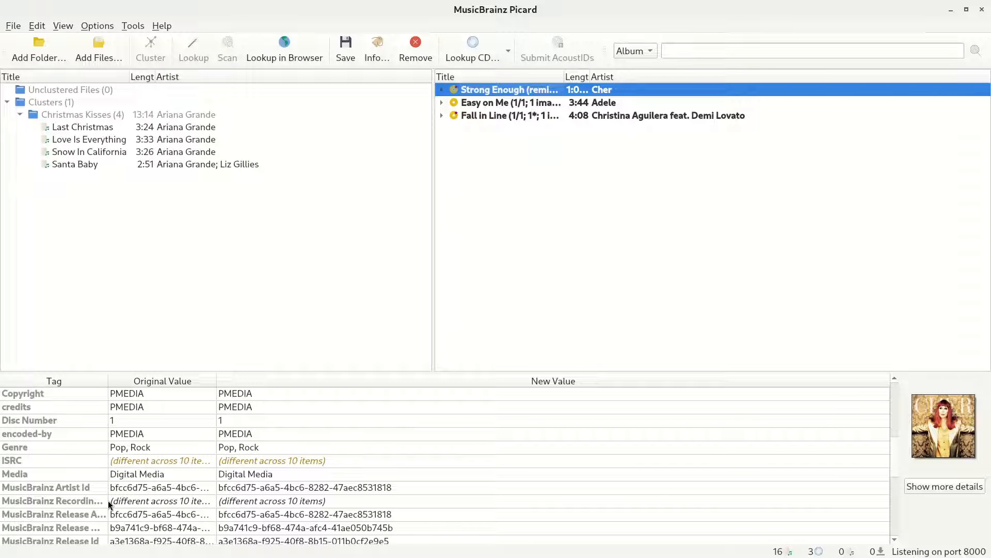
scroll(89, 477, "down", 2)
scroll(88, 476, "down", 2)
left_click(37, 513)
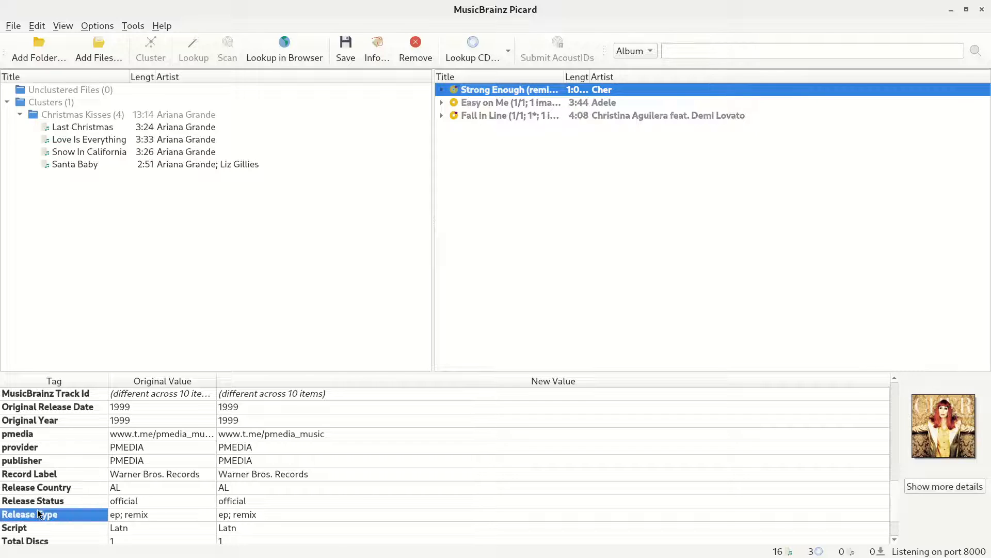
left_click(144, 513)
Step: Select the Christmas Kisses cluster and review the actions available for its credits tag
left_click(75, 118)
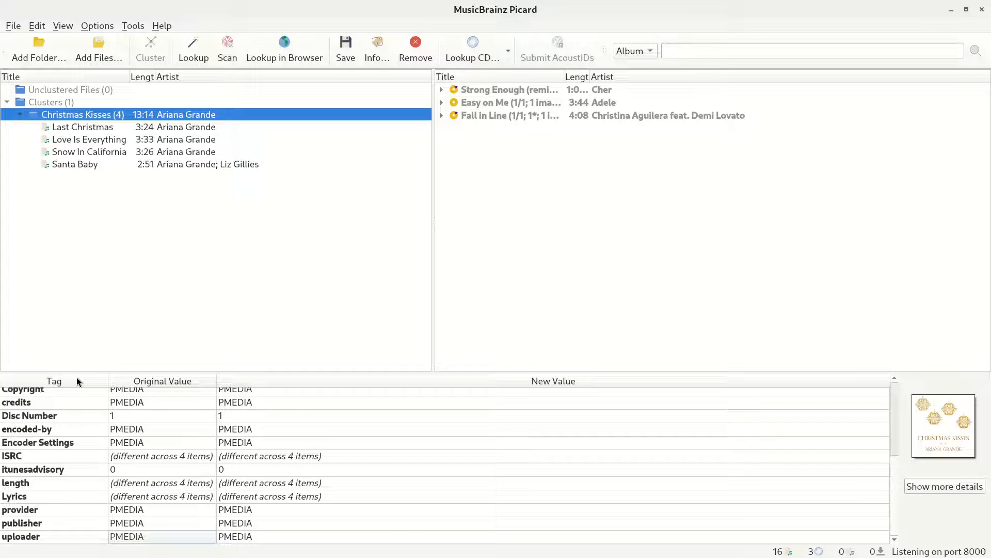
right_click(73, 401)
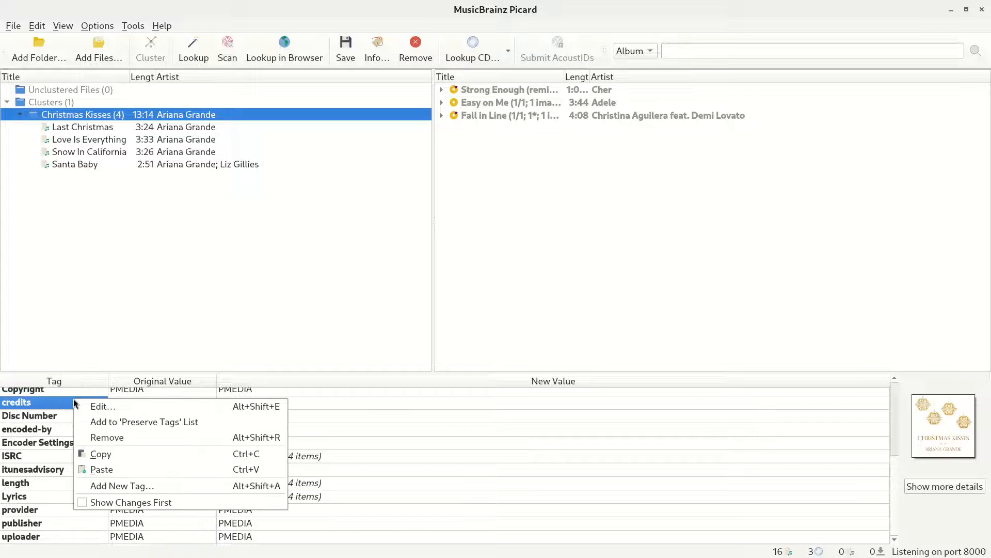
left_click(92, 421)
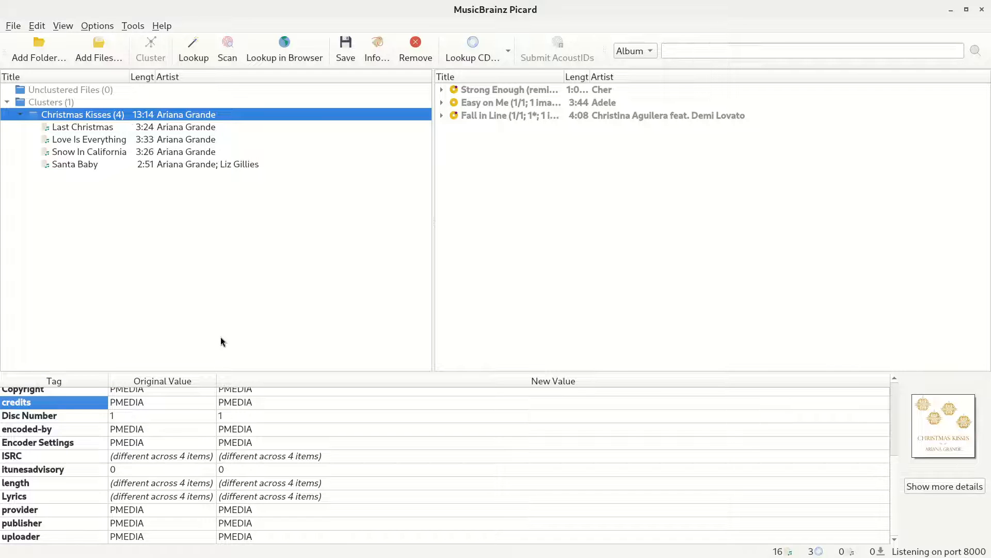
Step: Copy the cluster's album title and search MusicBrainz for the album Christmas Kisses
scroll(289, 416, "up", 3)
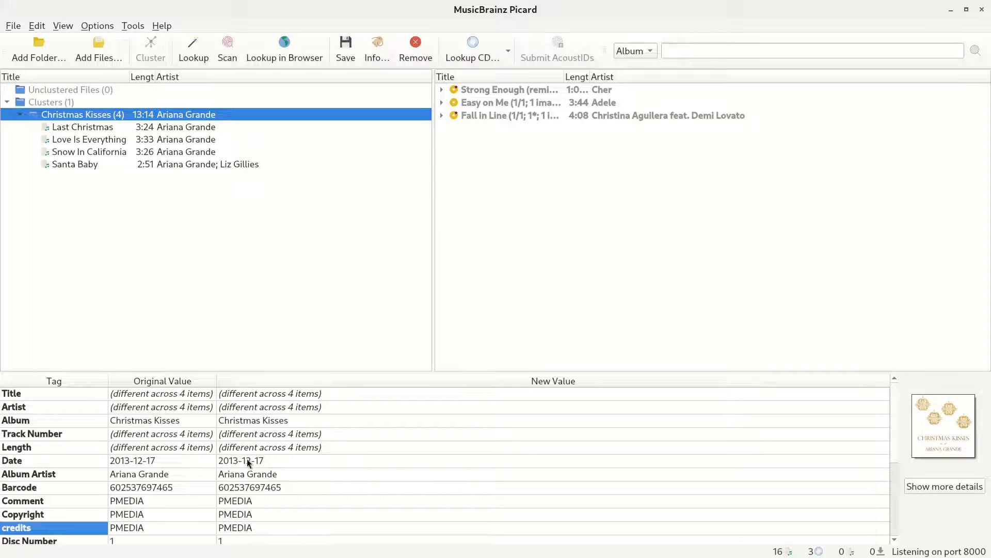
double_click(249, 421)
key("ctrl+c")
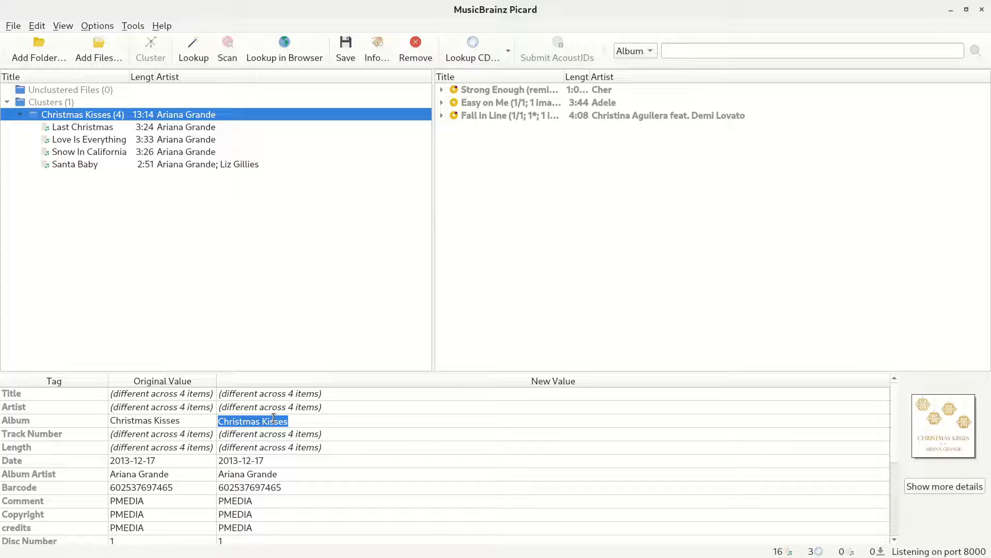
key("Return")
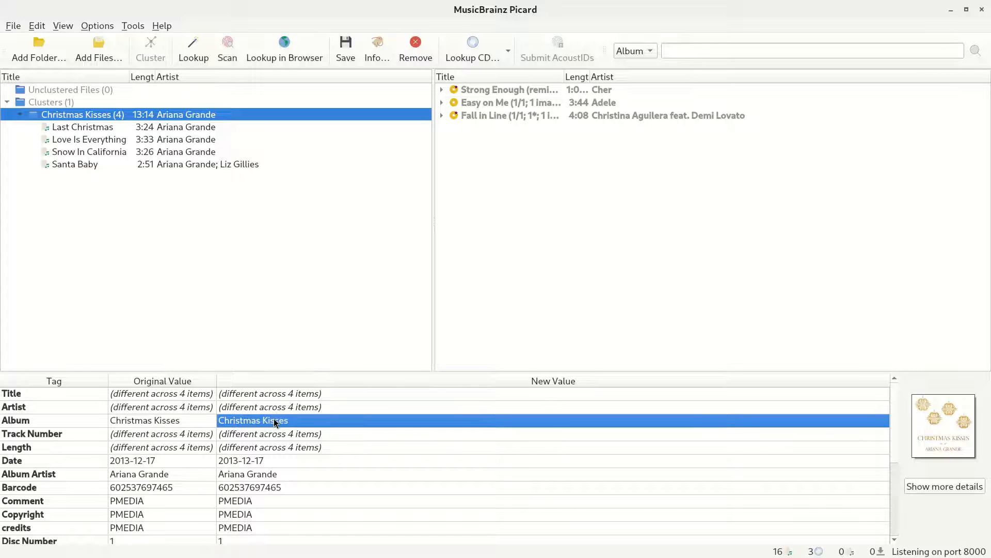
left_click(682, 50)
right_click(683, 52)
left_click(710, 121)
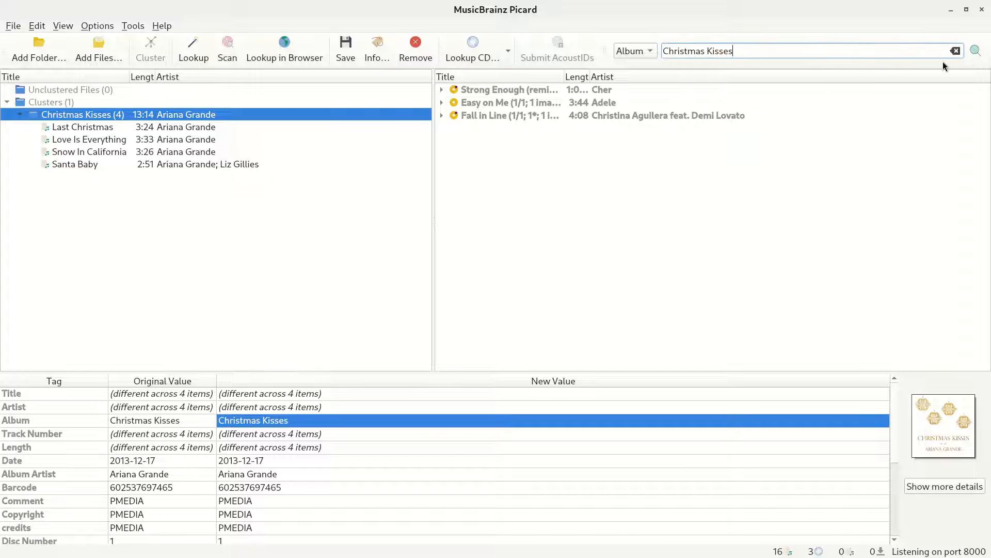
left_click(976, 51)
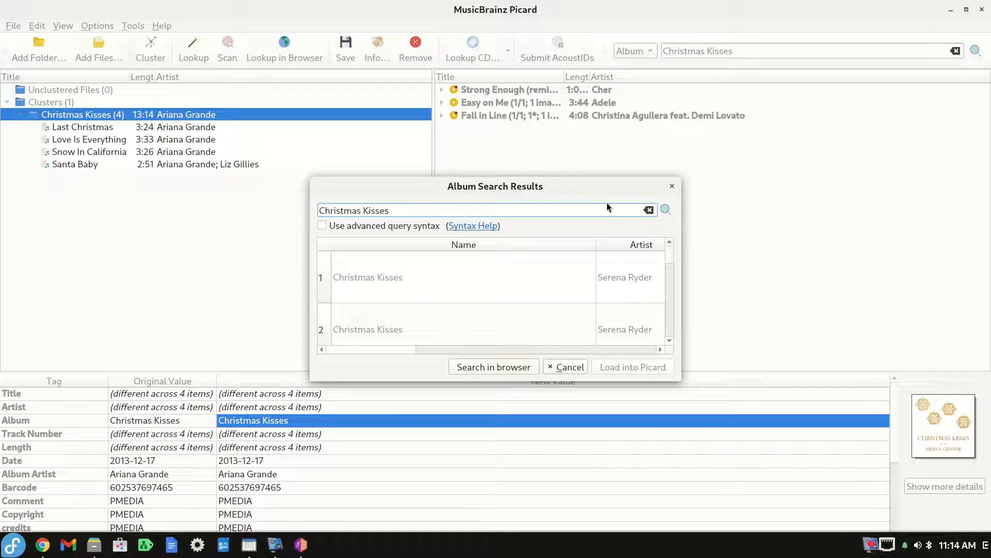
Step: Widen the album search results, compare the listed Christmas Kisses releases by artist and format, and close the results without loading any
left_click_drag(686, 211, 934, 211)
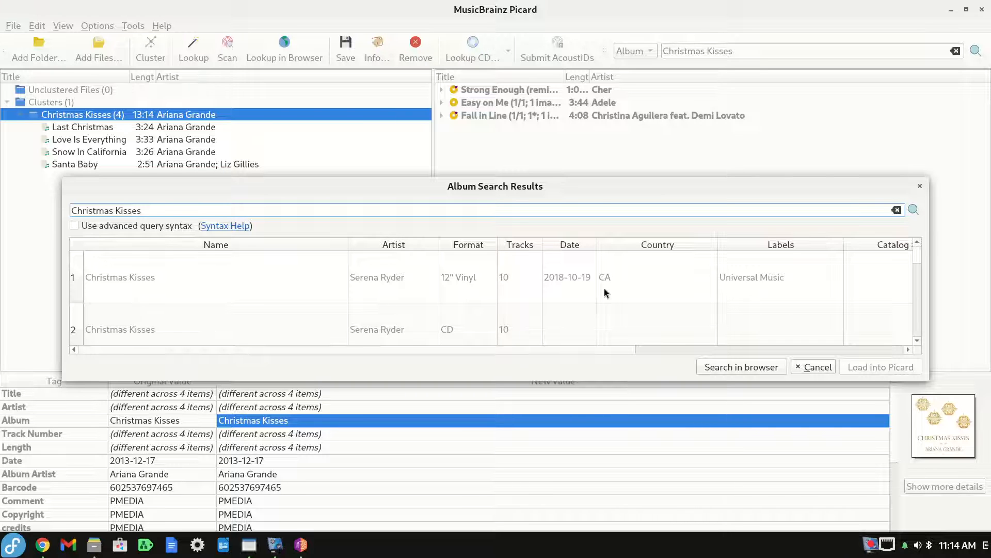
left_click_drag(596, 197, 602, 79)
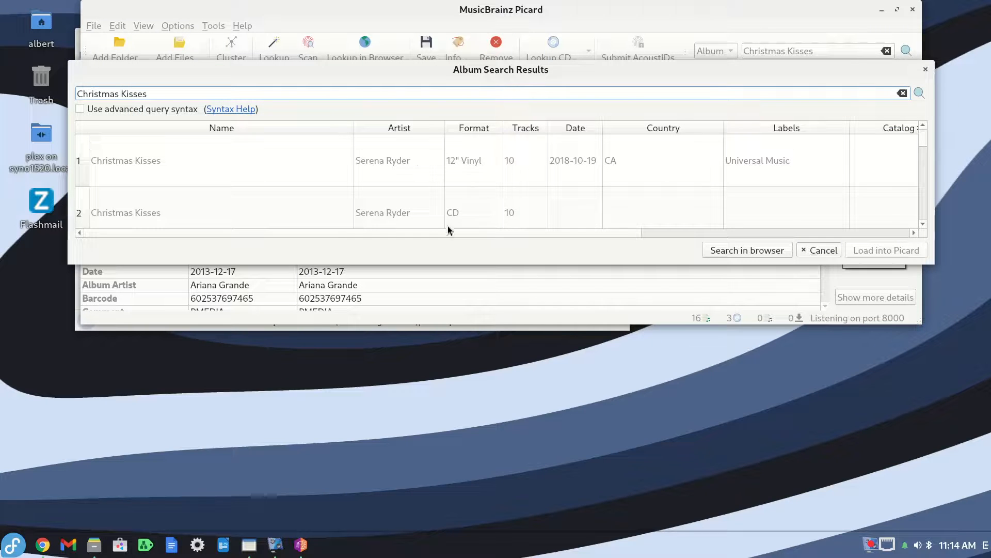
scroll(277, 201, "down", 2)
scroll(277, 197, "down", 3)
scroll(277, 196, "up", 2)
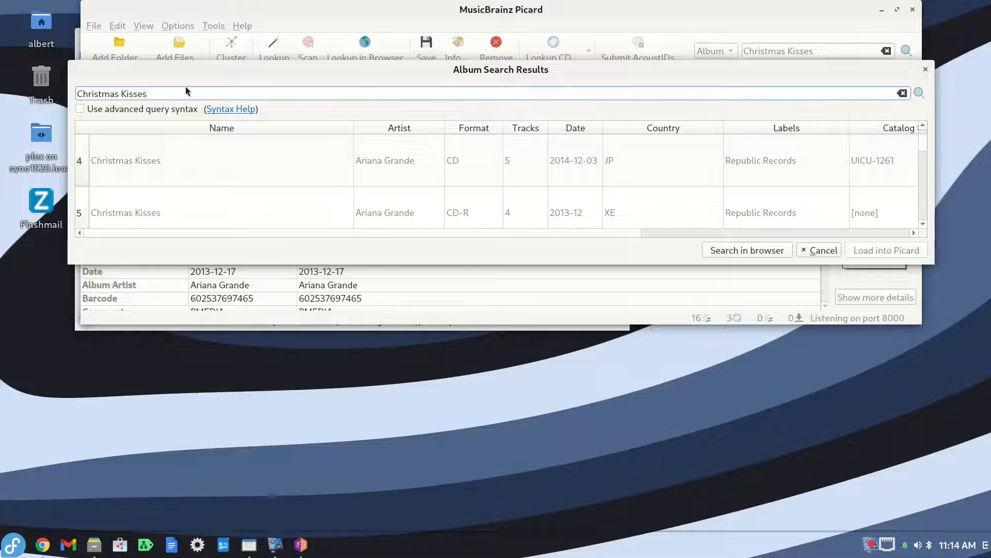
left_click(925, 70)
Step: Collapse the Christmas Kisses cluster and scan it to match its files to a MusicBrainz release
left_click_drag(654, 20, 665, 79)
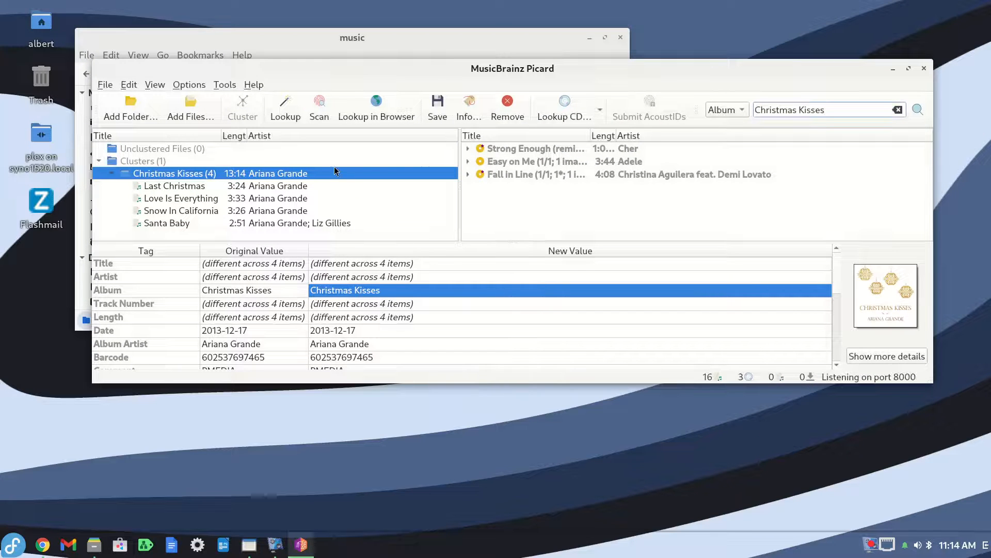
left_click(111, 174)
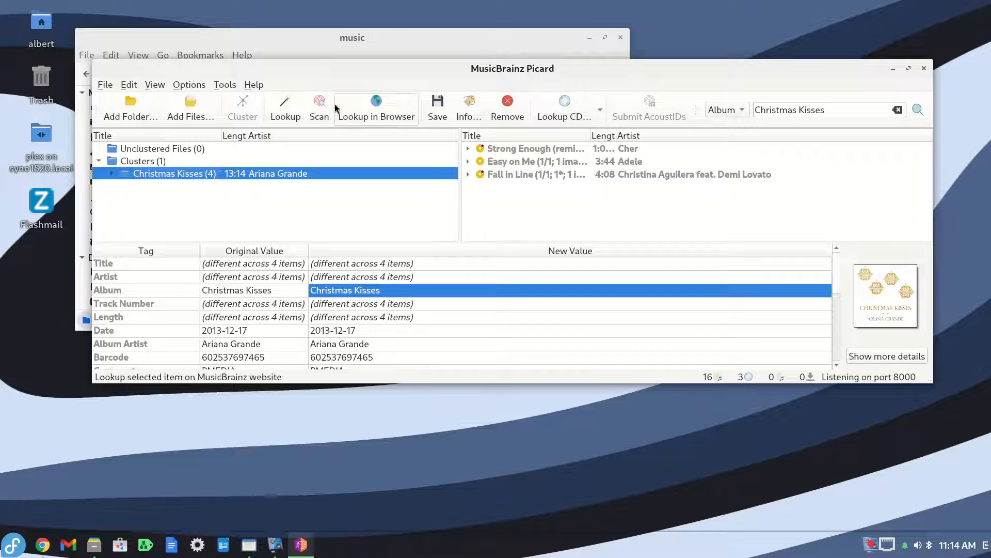
left_click(318, 108)
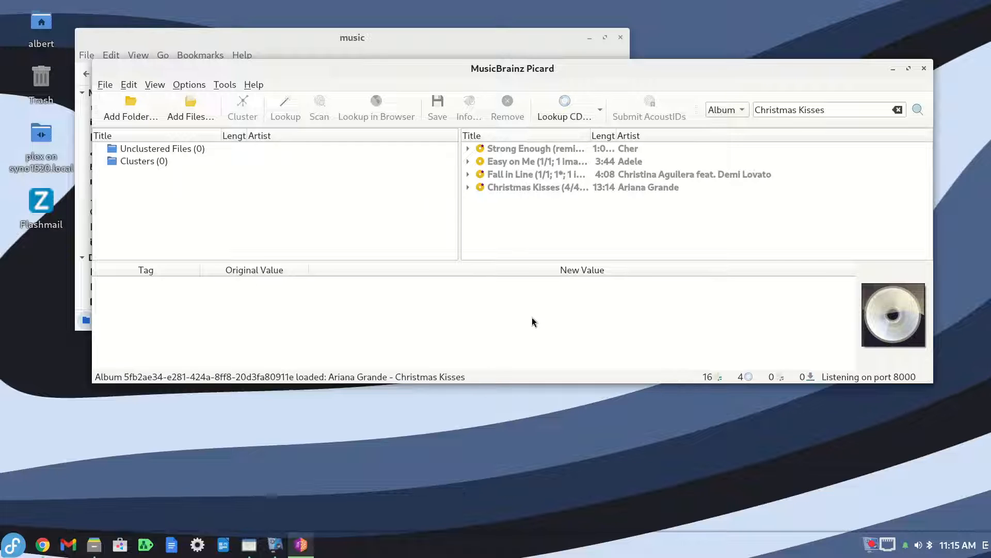
Step: Select the matched Christmas Kisses album and compare its original and new tag values through to Release Type
left_click(504, 188)
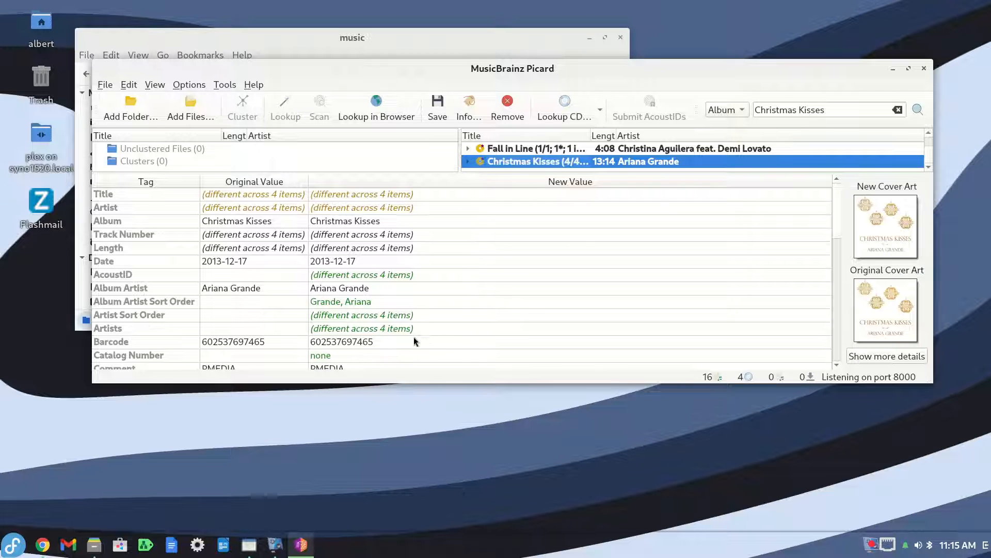
scroll(165, 313, "down", 1)
scroll(214, 278, "up", 1)
scroll(336, 309, "down", 1)
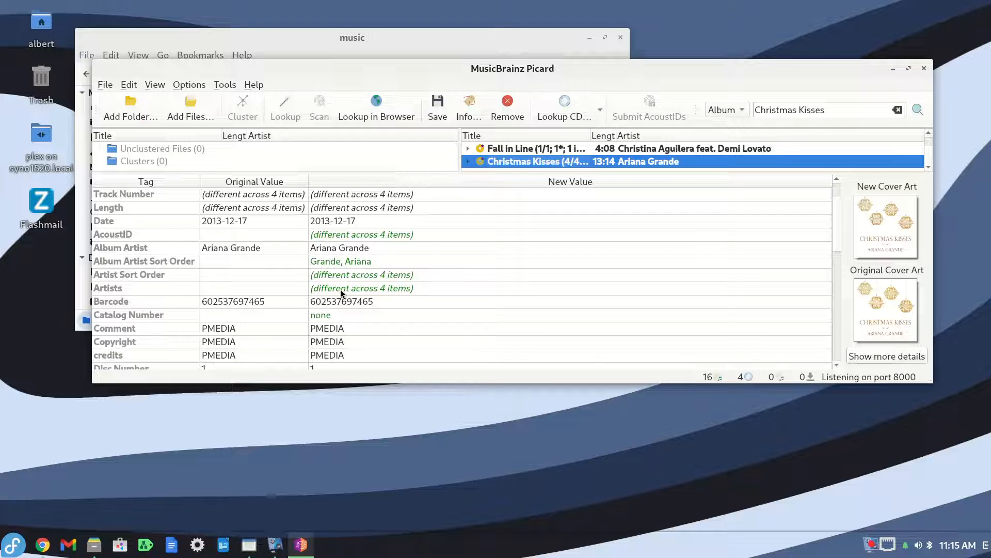
scroll(340, 289, "down", 4)
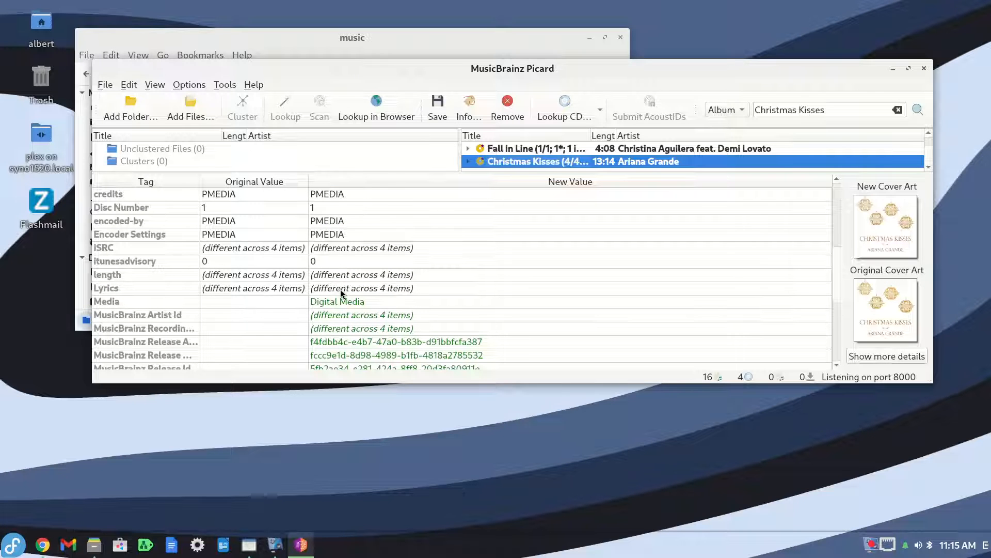
scroll(340, 292, "down", 4)
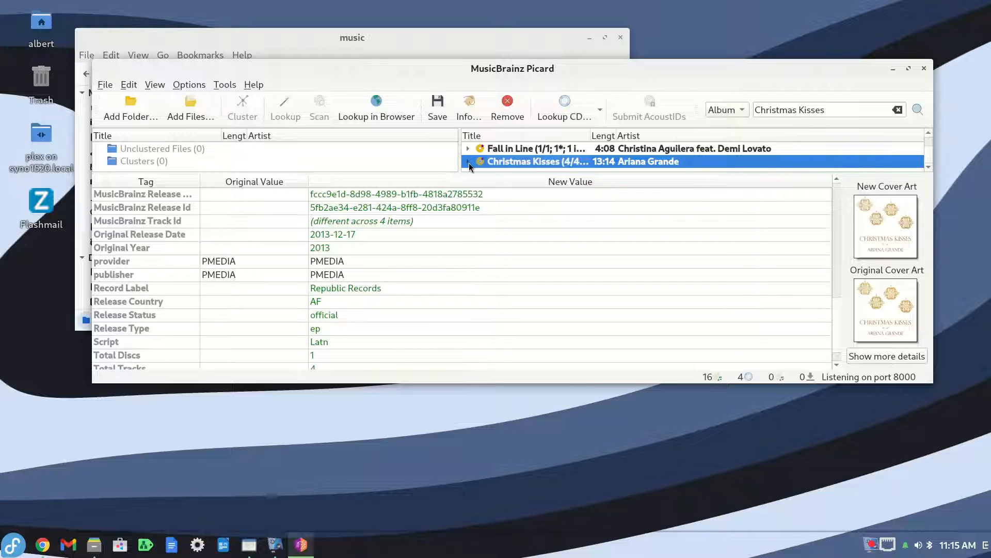
Step: Maximize the Picard window, expand the Christmas Kisses album, and check the new tags of Last Christmas and the second track
double_click(504, 68)
left_click(442, 128)
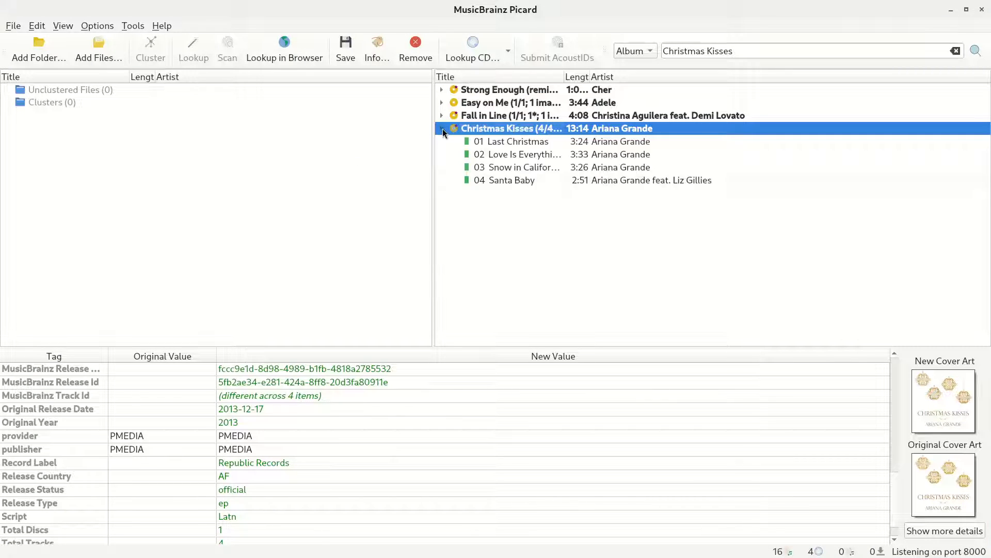
left_click(500, 143)
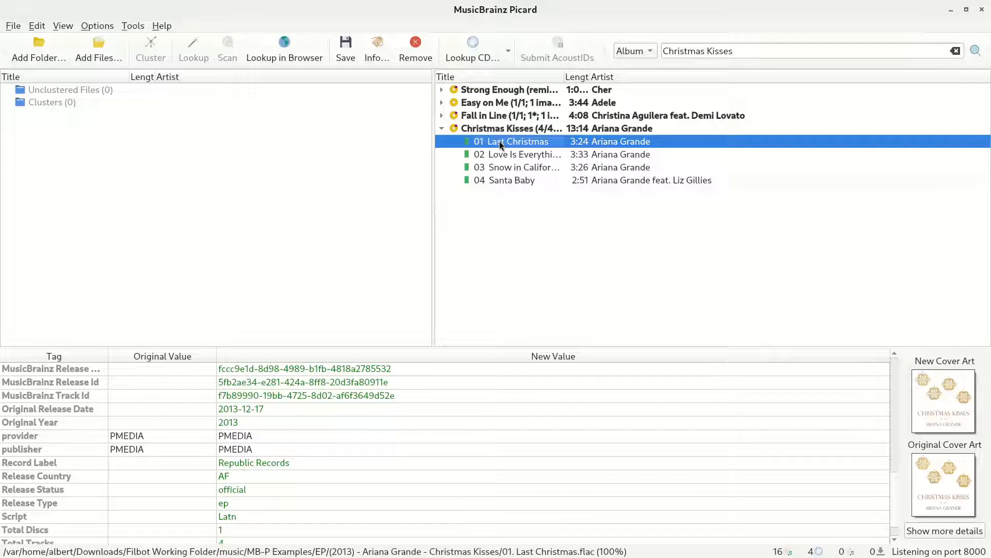
left_click(500, 155)
left_click(502, 142)
scroll(257, 377, "down", 2)
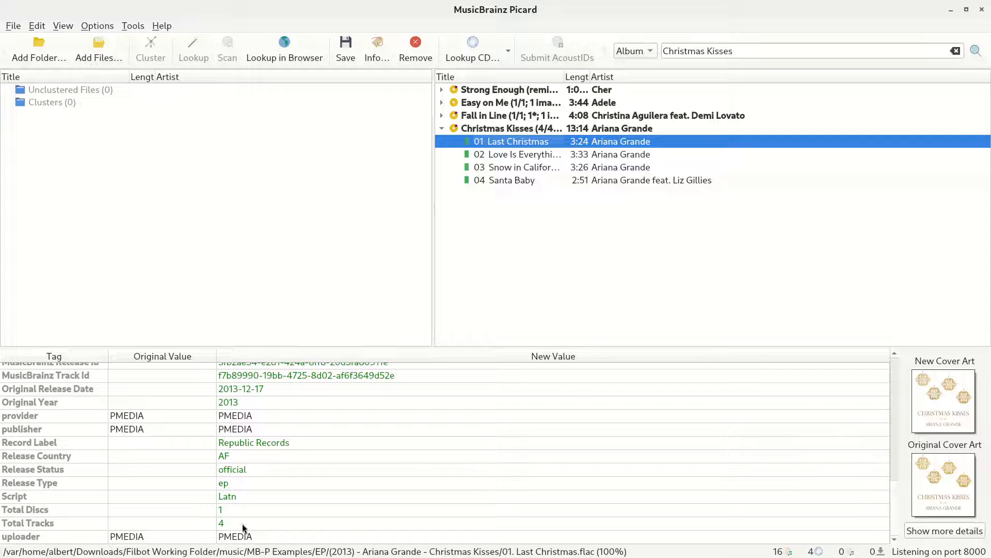
Step: Review the original and new tag values of Last Christmas in the upper part of its tag list
scroll(243, 527, "up", 15)
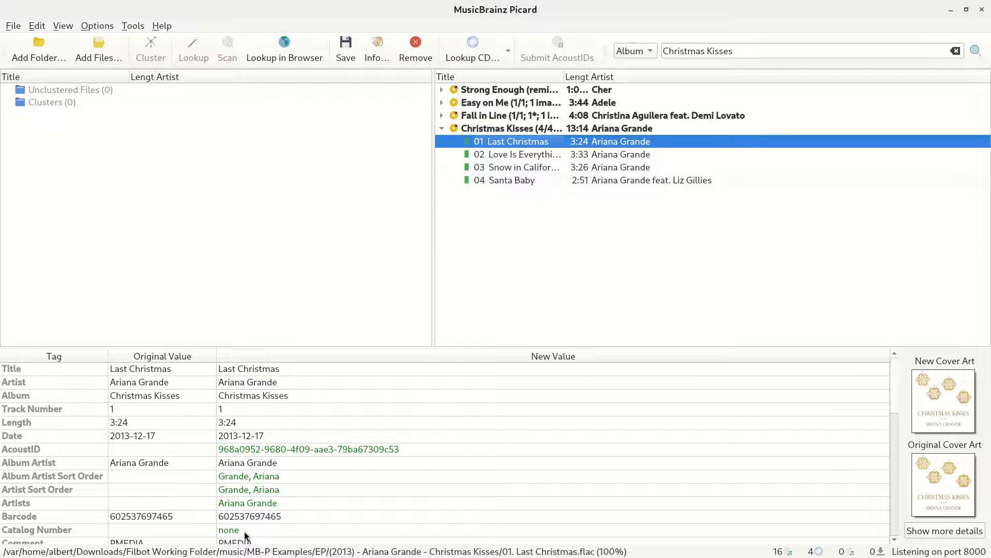
scroll(275, 447, "down", 4)
scroll(274, 449, "up", 4)
Step: Collapse the Christmas Kisses album and save the new tags to all its files, confirming the save
left_click(442, 128)
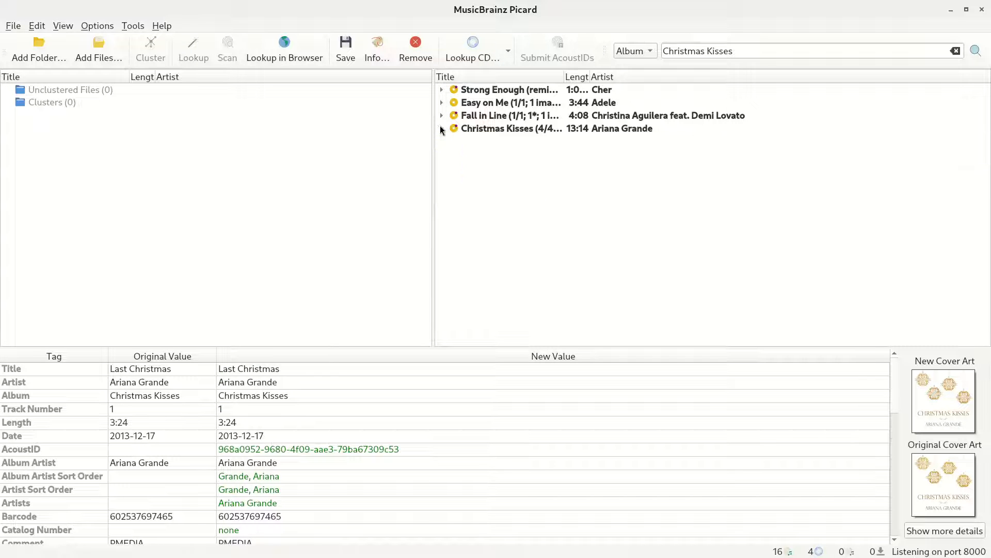
left_click(469, 127)
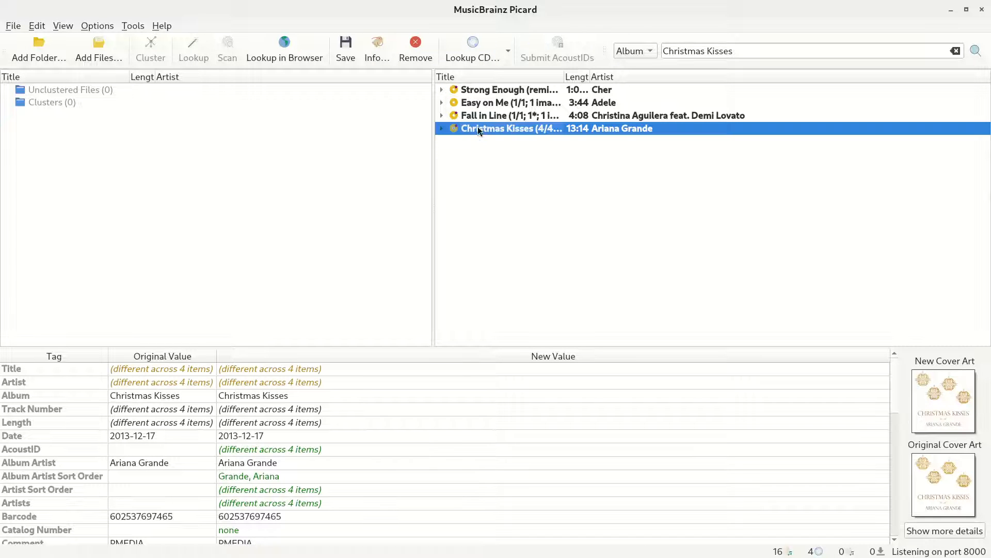
left_click(346, 54)
left_click(418, 313)
left_click(594, 335)
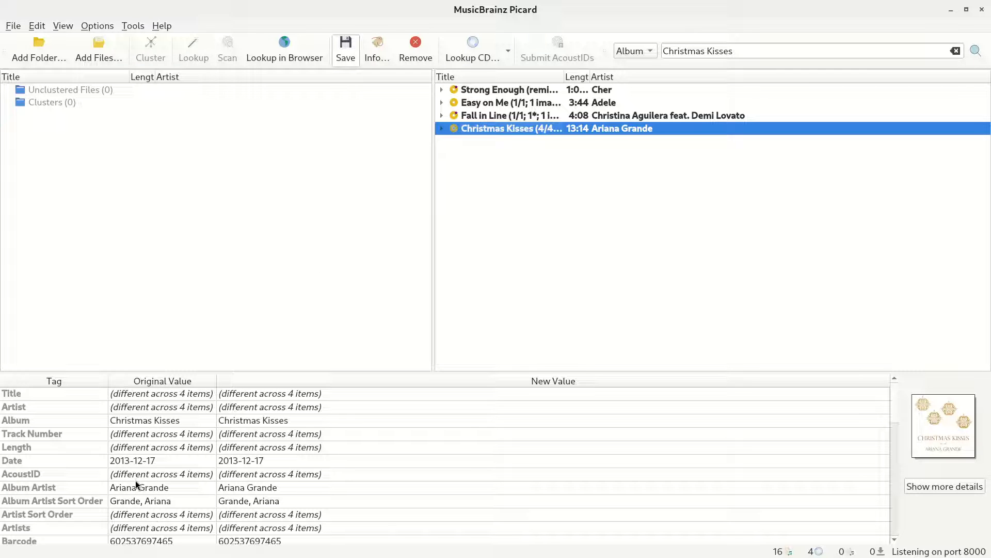
Step: Expand the saved Christmas Kisses album and check the stored Release Type of Last Christmas
left_click(441, 128)
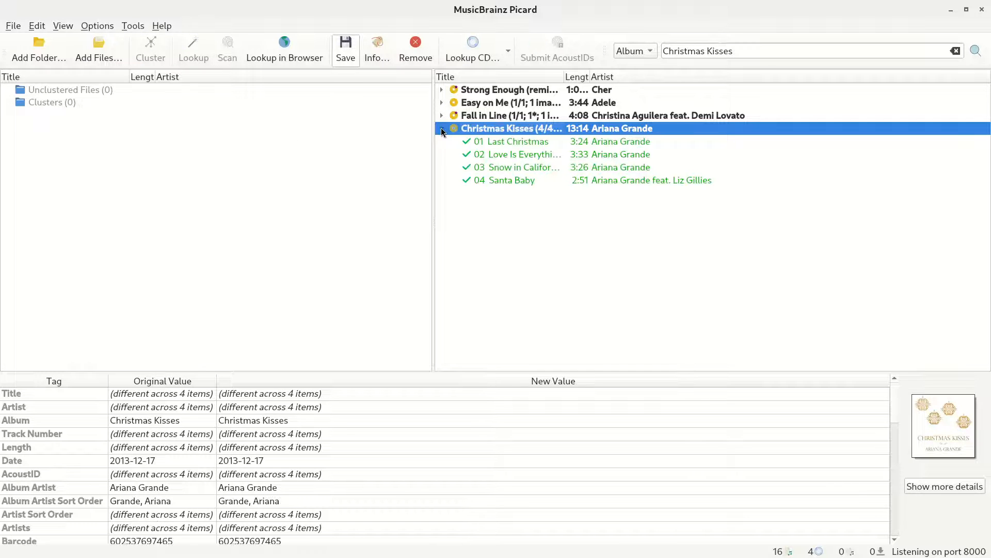
left_click(500, 143)
scroll(107, 516, "down", 10)
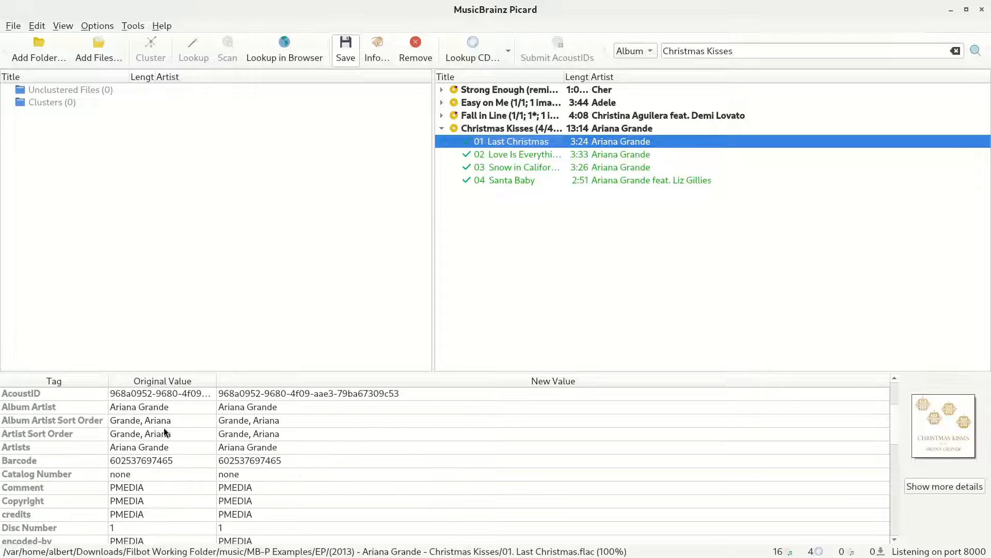
scroll(110, 518, "down", 2)
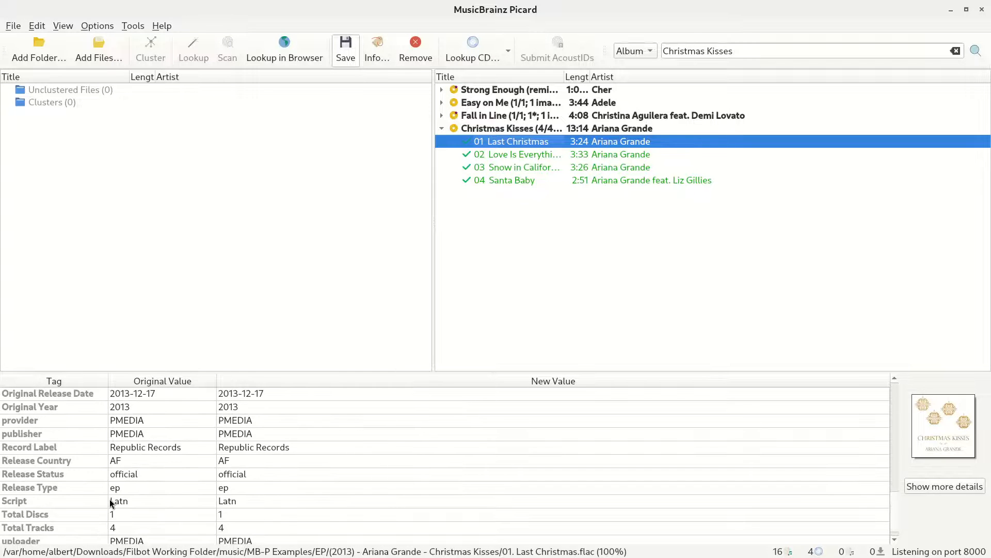
left_click(80, 482)
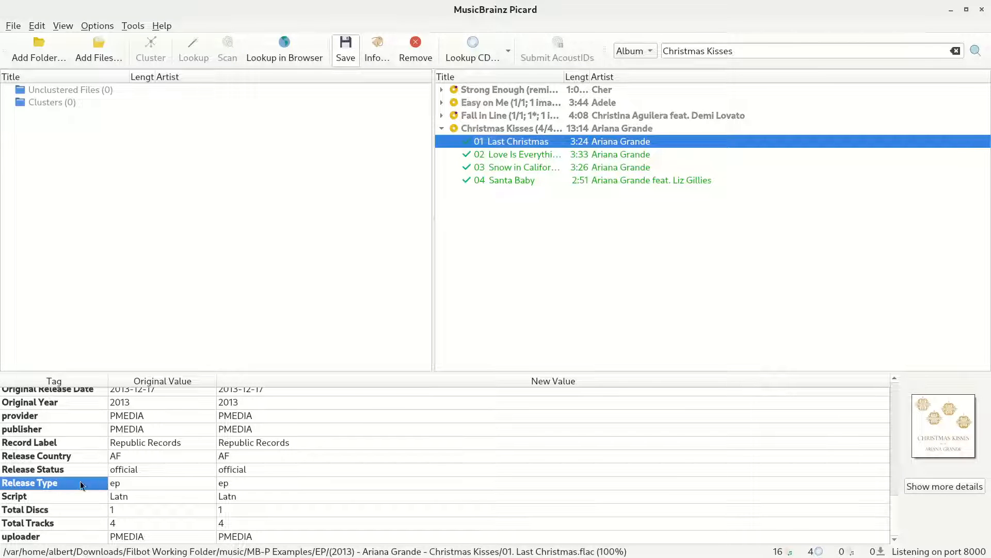
left_click(130, 481)
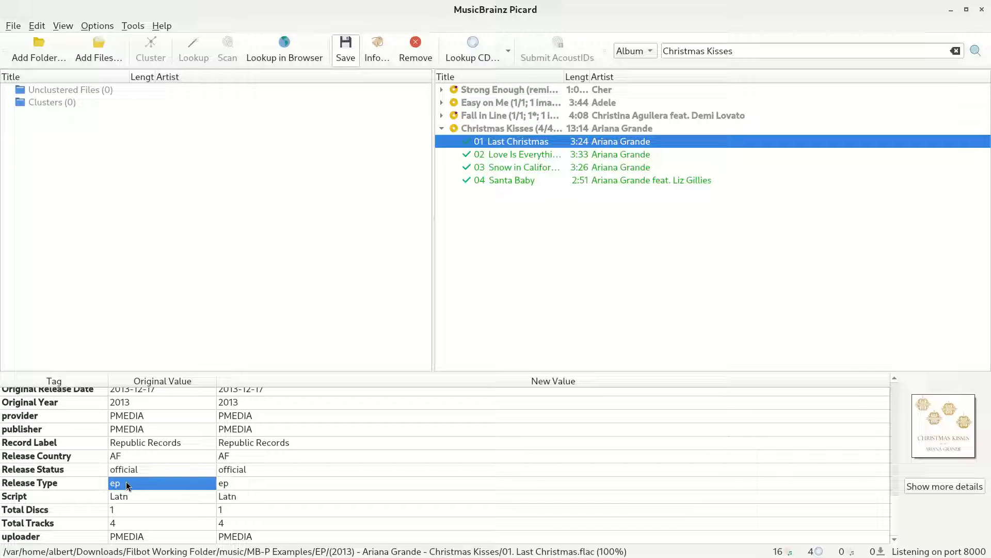
Step: Try replacing the new Release Type value of Last Christmas with the free text "alksdkldfsgkljsdfk"
double_click(232, 483)
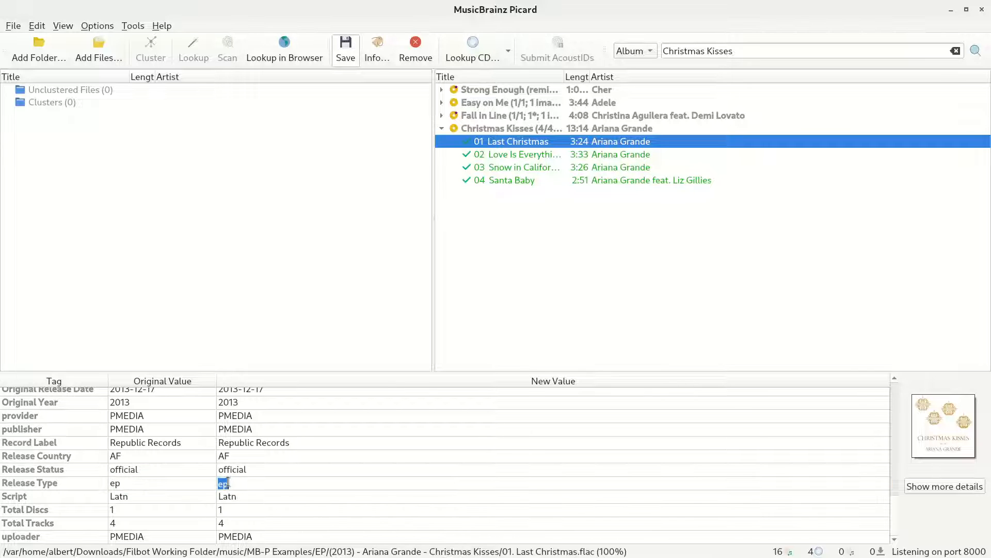
type("alksdkldfsgkljsdfk")
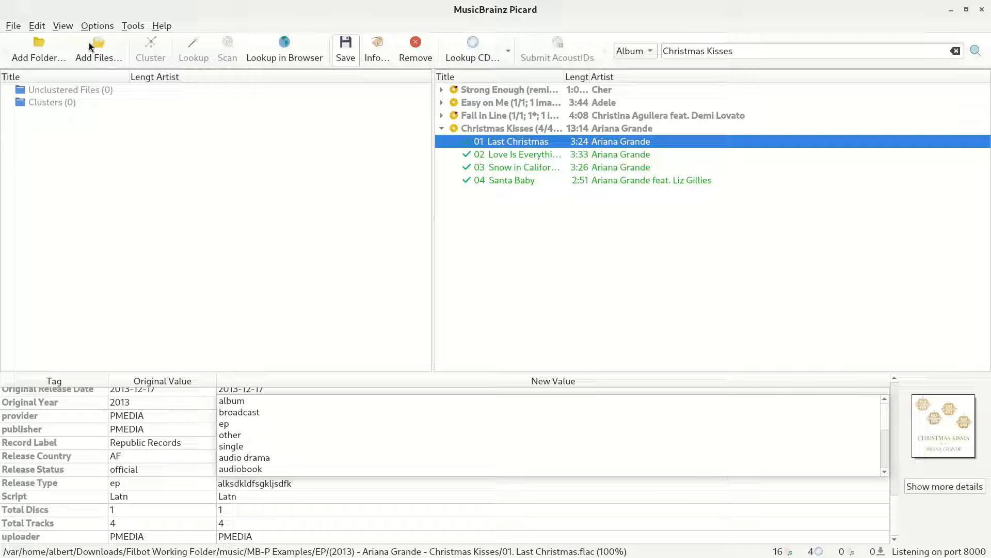
Step: Quit MusicBrainz Picard without saving the pending Release Type edit
left_click(983, 10)
left_click(983, 10)
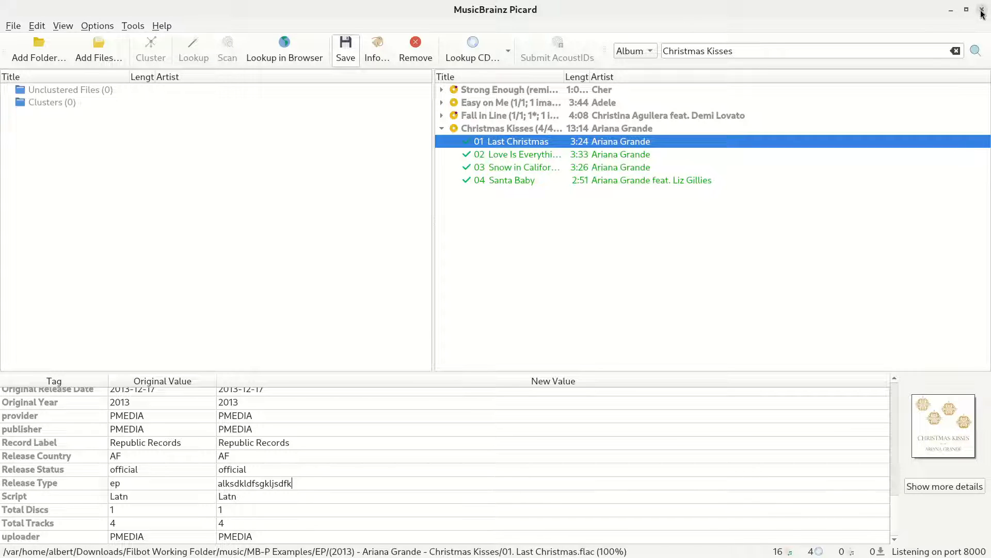
left_click(542, 314)
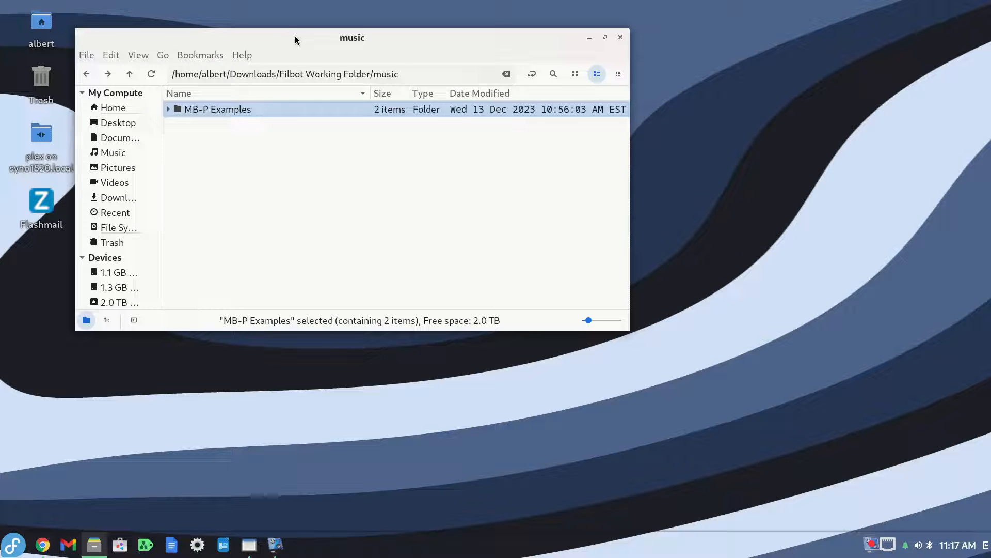
Step: Switch to Plex, open the Music library's edit settings, and maximize the window
left_click_drag(990, 93, 806, 57)
left_click(279, 153)
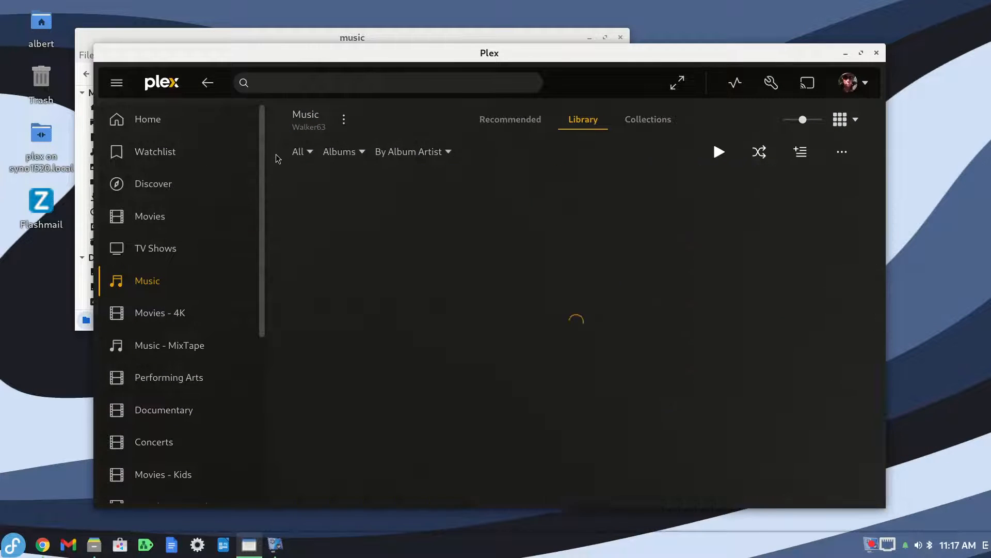
left_click(344, 124)
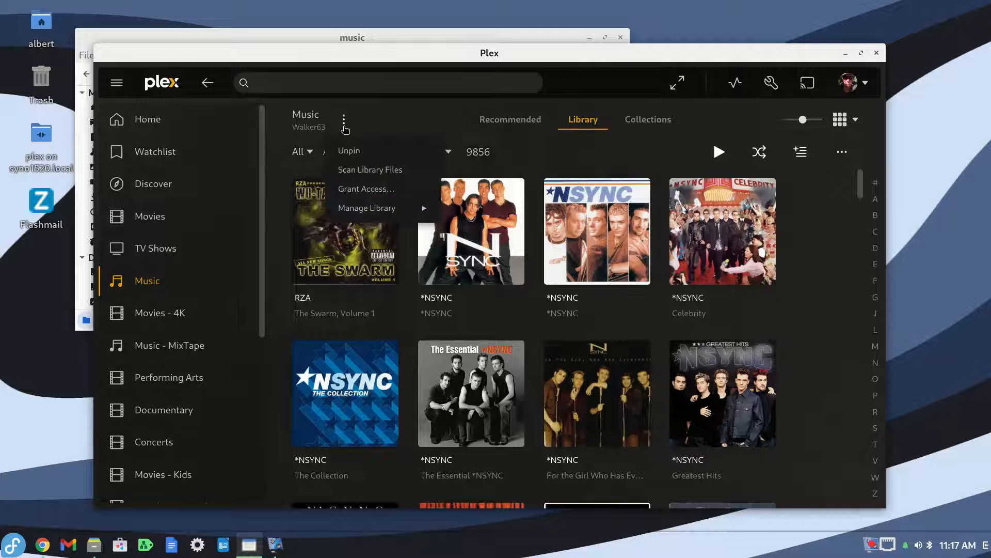
mouse_move(369, 208)
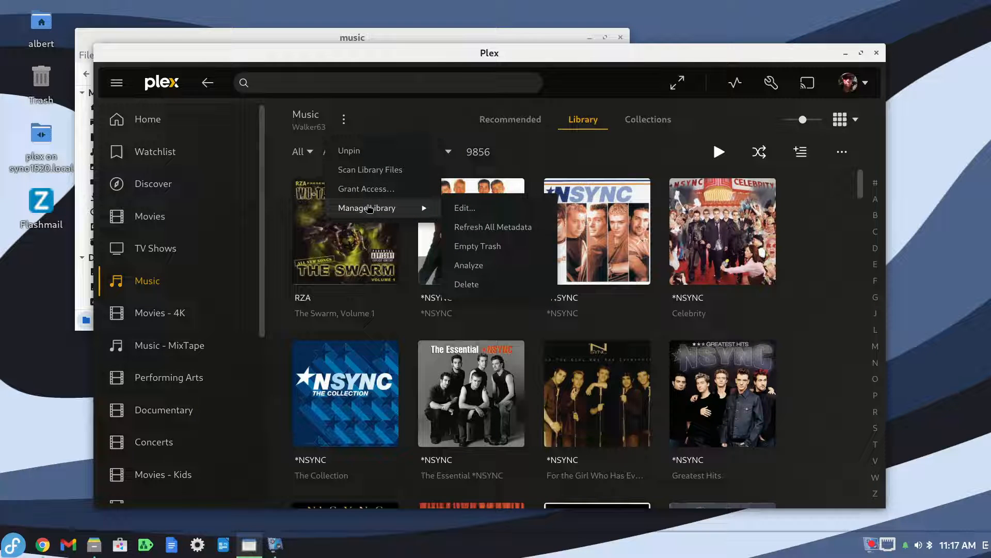
left_click(486, 208)
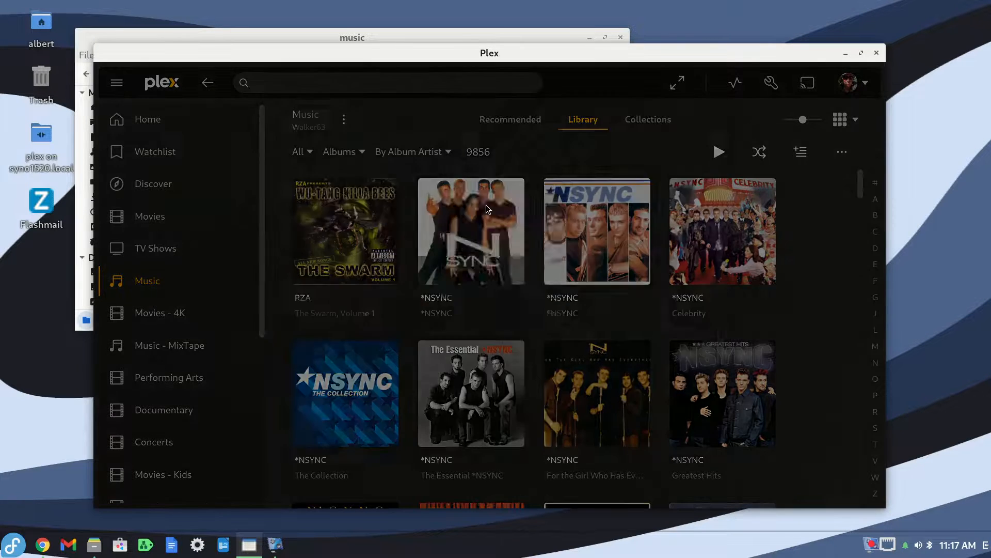
double_click(480, 52)
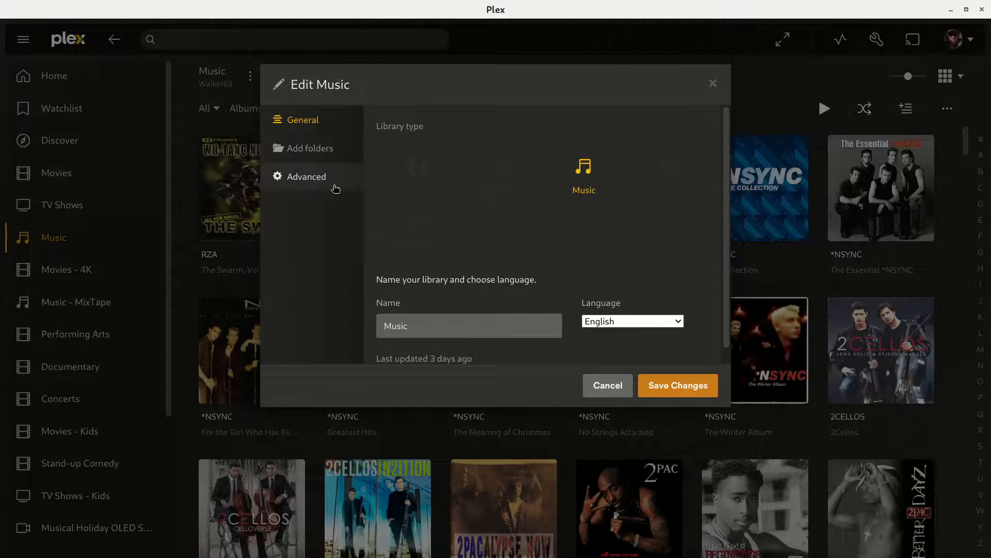
Step: Review the Music library's advanced settings, from Prefer local metadata through Genres and Album Art, and cancel without changing anything
left_click(318, 182)
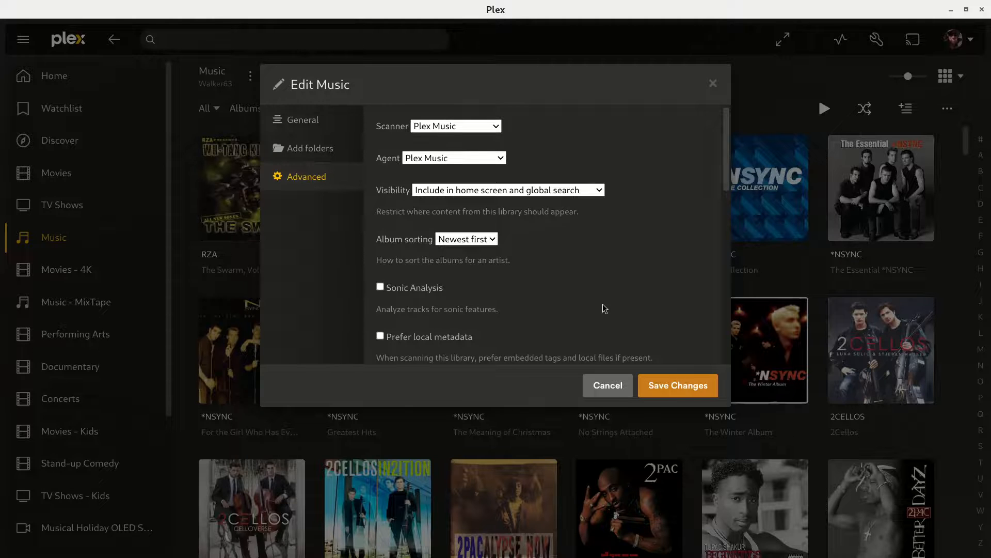
scroll(600, 300, "down", 1)
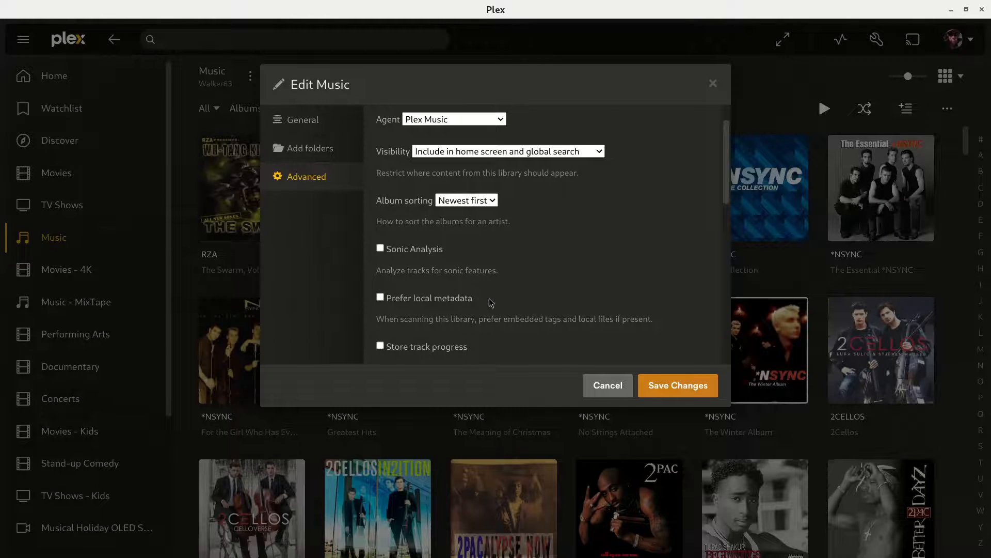
scroll(488, 298, "down", 3)
scroll(488, 299, "down", 9)
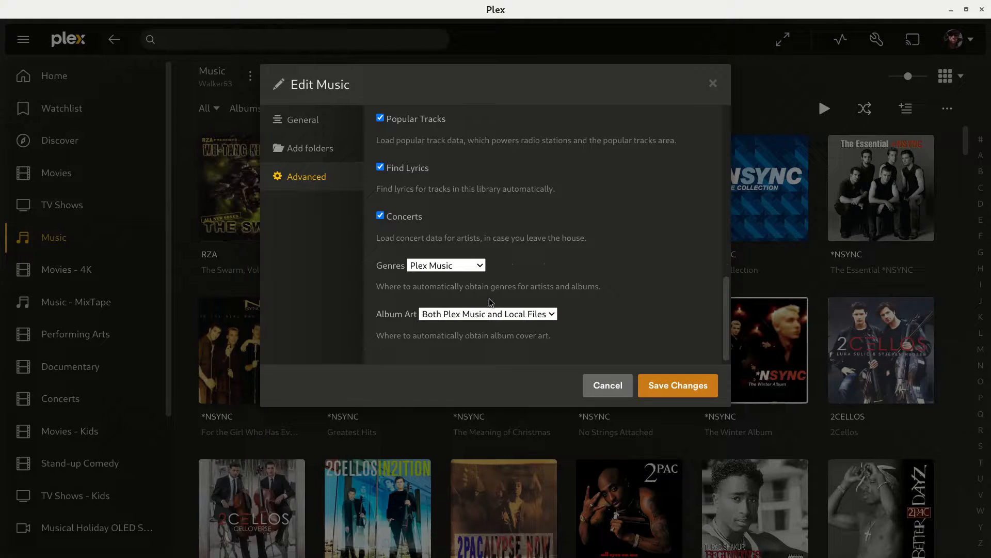
scroll(491, 302, "down", 1)
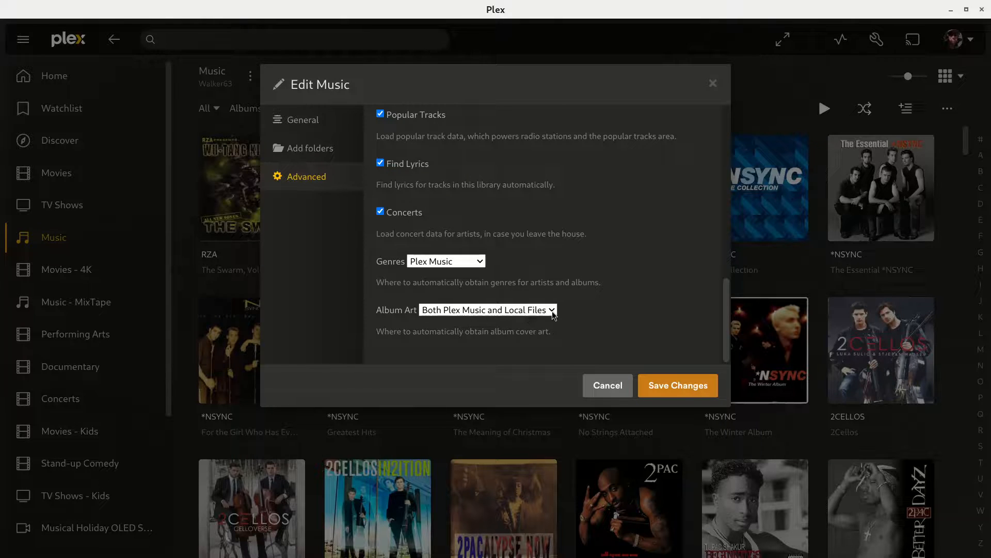
left_click(608, 386)
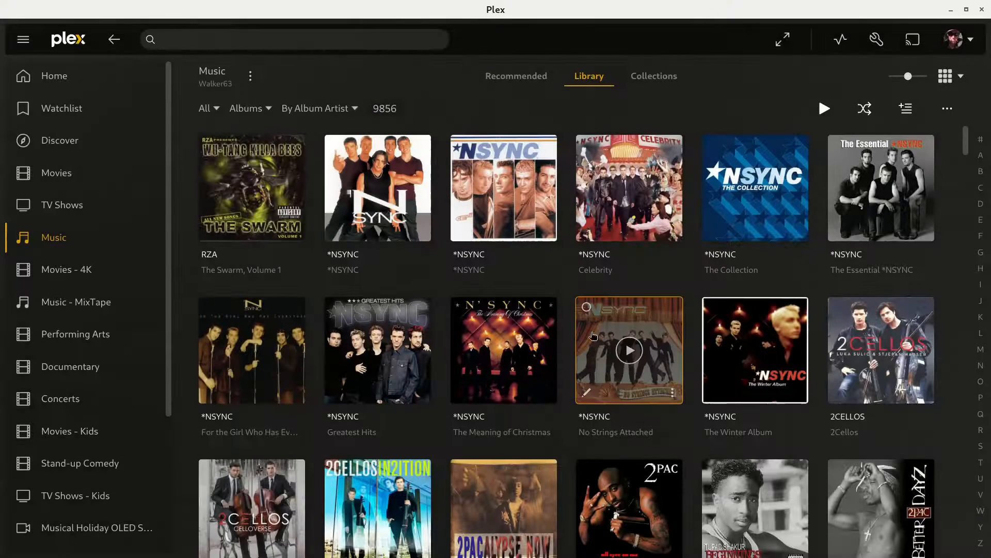
Step: Restore the Plex window from its maximized state and reposition it on the desktop
double_click(291, 12)
left_click_drag(312, 58, 357, 39)
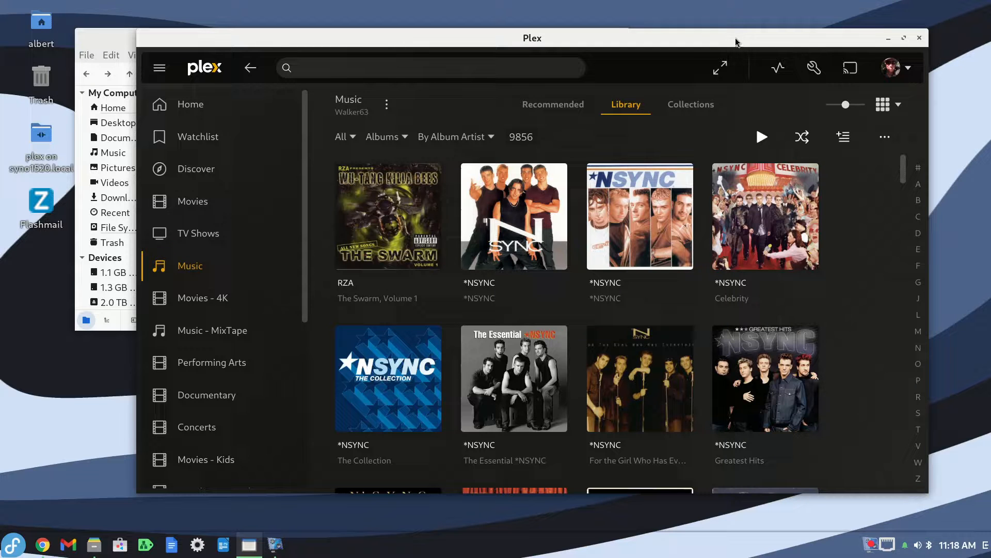
left_click_drag(735, 37, 719, 43)
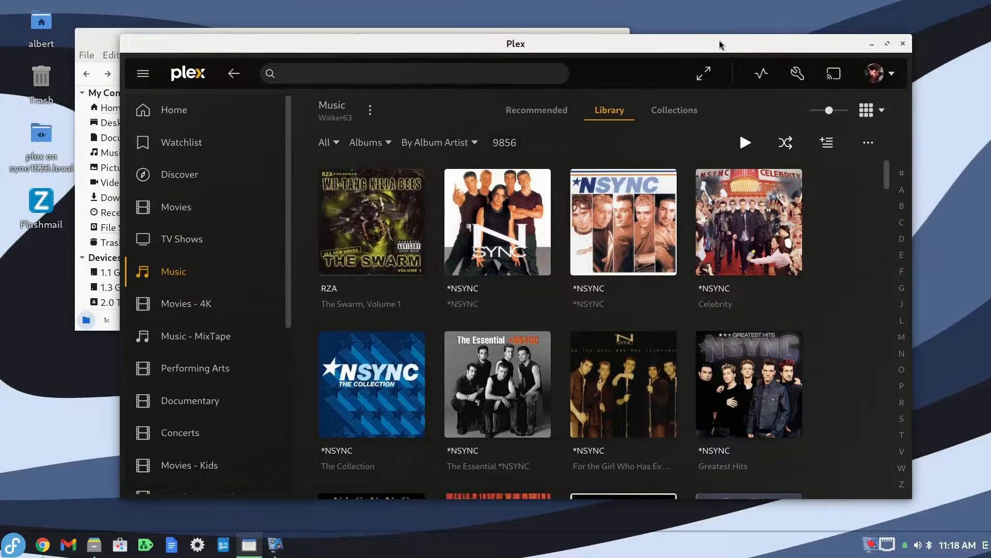